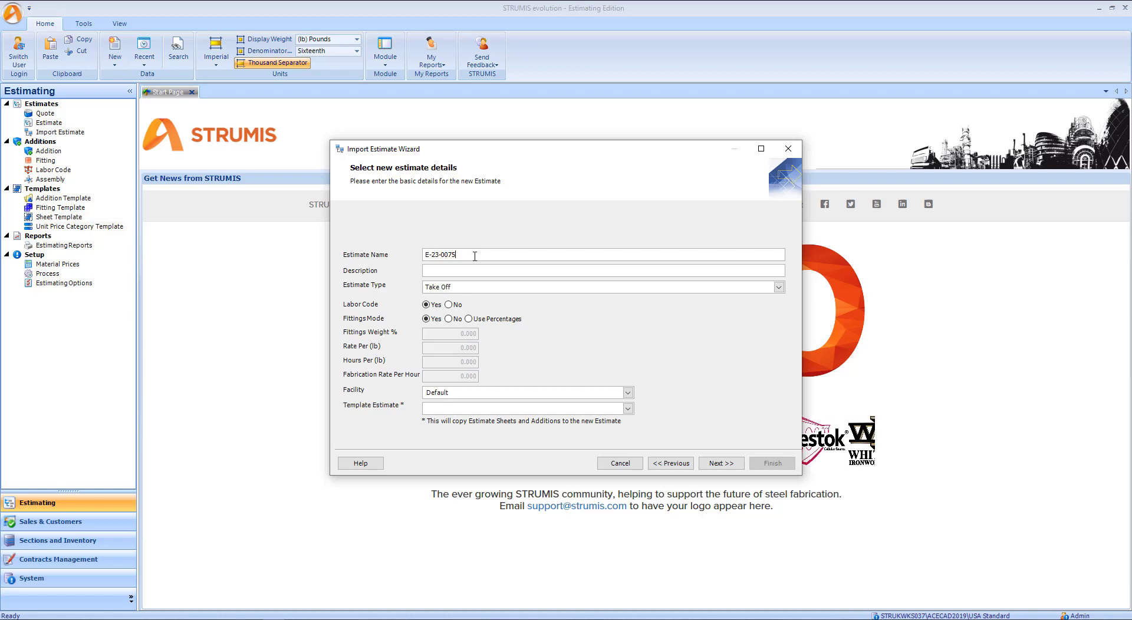
Step: Give the new estimate the description "Platform" and proceed to the import file selection
{"action": "left_click", "coordinate": [479, 270]}
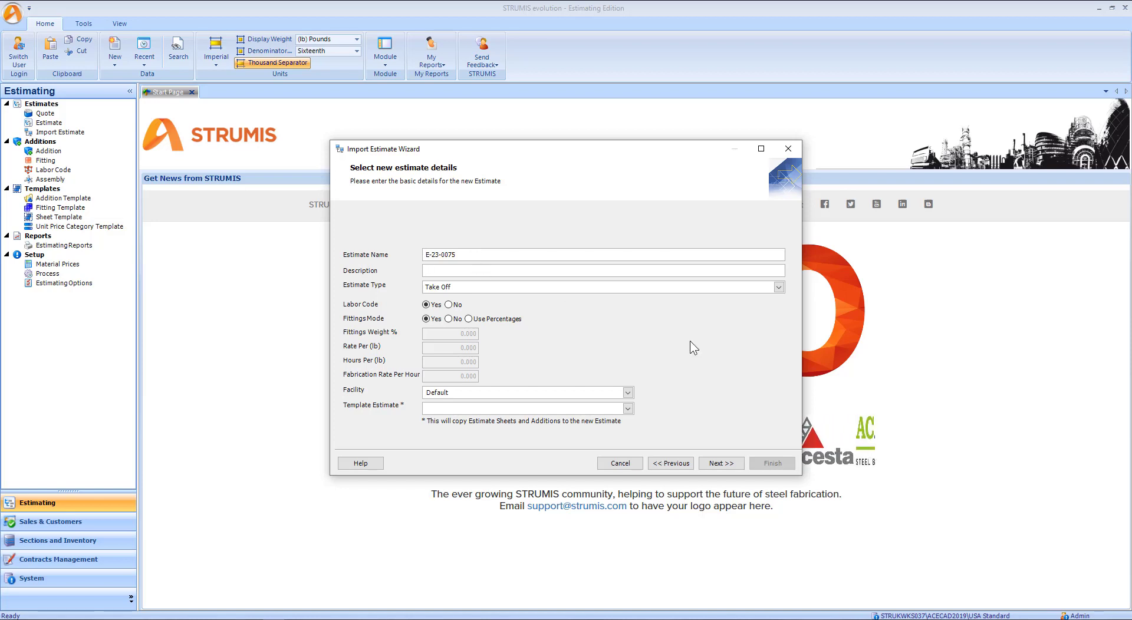
{"action": "type", "text": "Pla"}
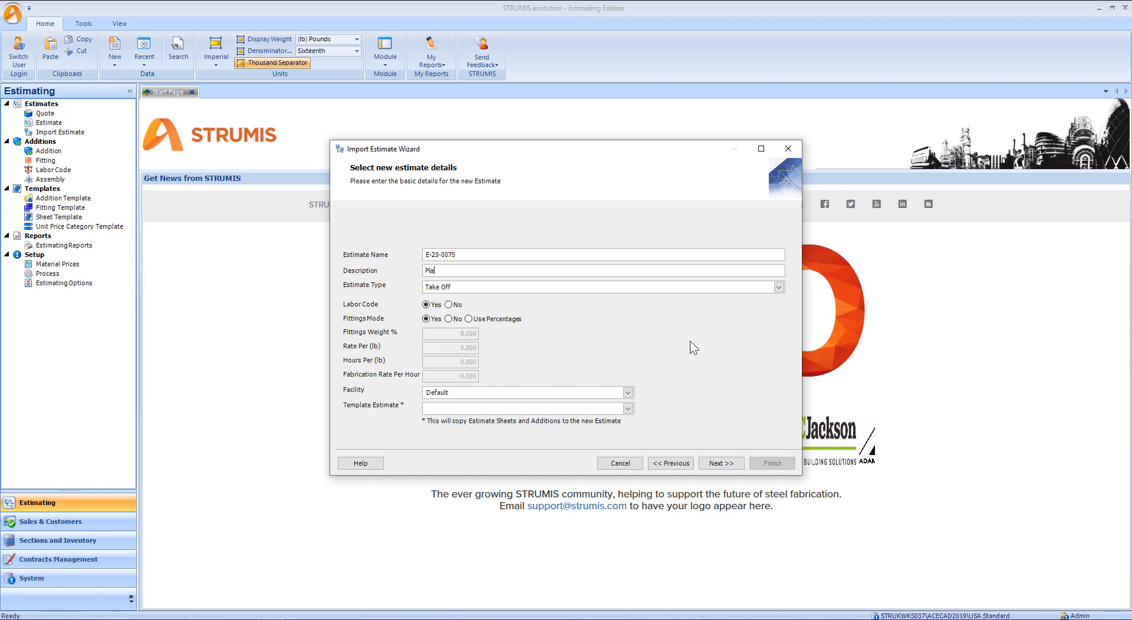
{"action": "type", "text": "tform"}
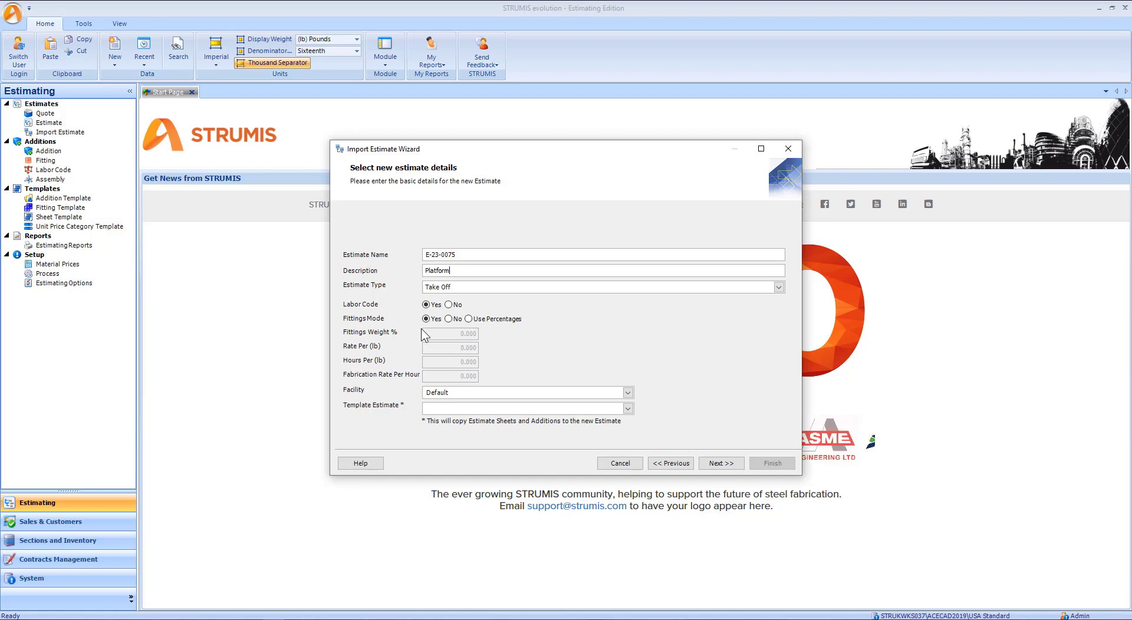
{"action": "left_click", "coordinate": [716, 463]}
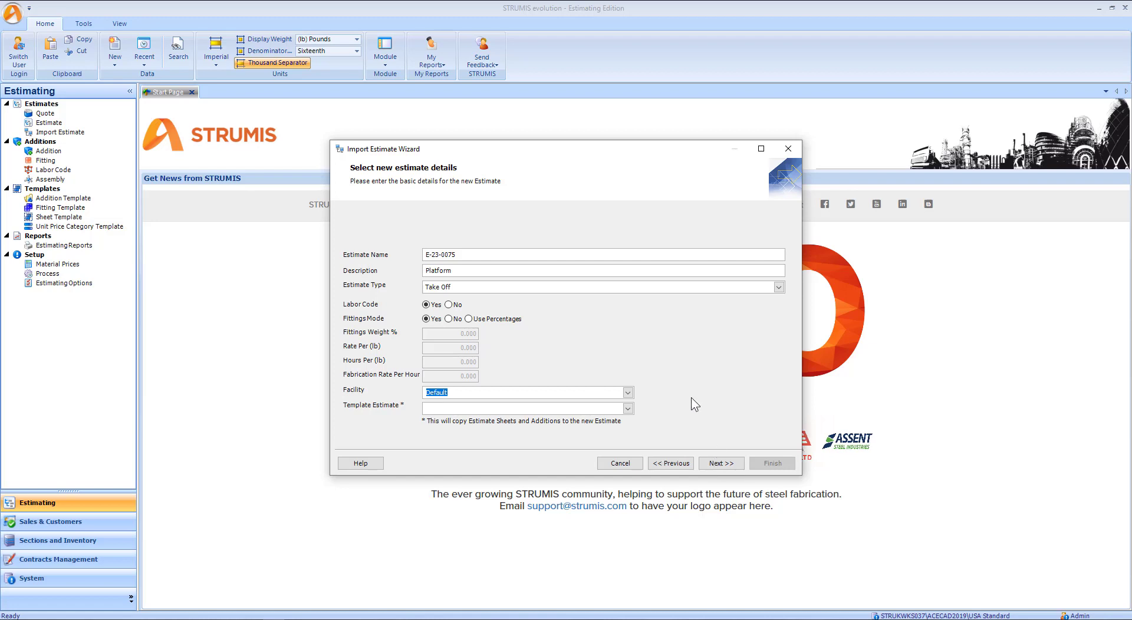
Step: Set the import's interface type to "1. StruM.I.S Standardised Estimate Listing (US)"
{"action": "left_click", "coordinate": [710, 280]}
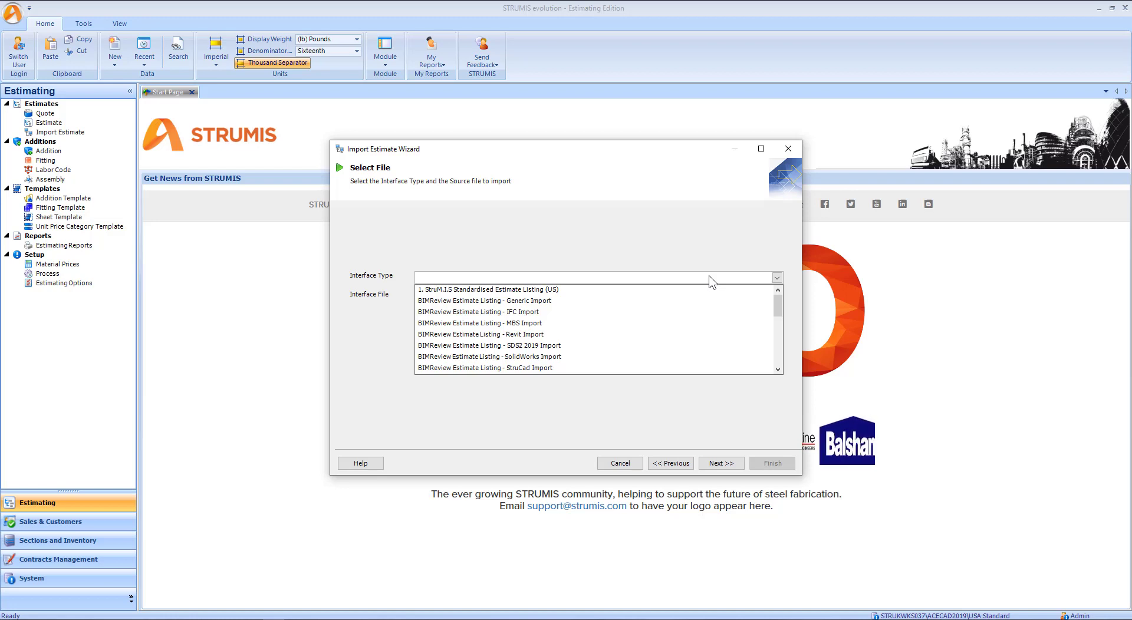
{"action": "left_click", "coordinate": [777, 369]}
{"action": "left_click", "coordinate": [777, 369]}
{"action": "left_click", "coordinate": [777, 369]}
{"action": "left_click", "coordinate": [778, 369]}
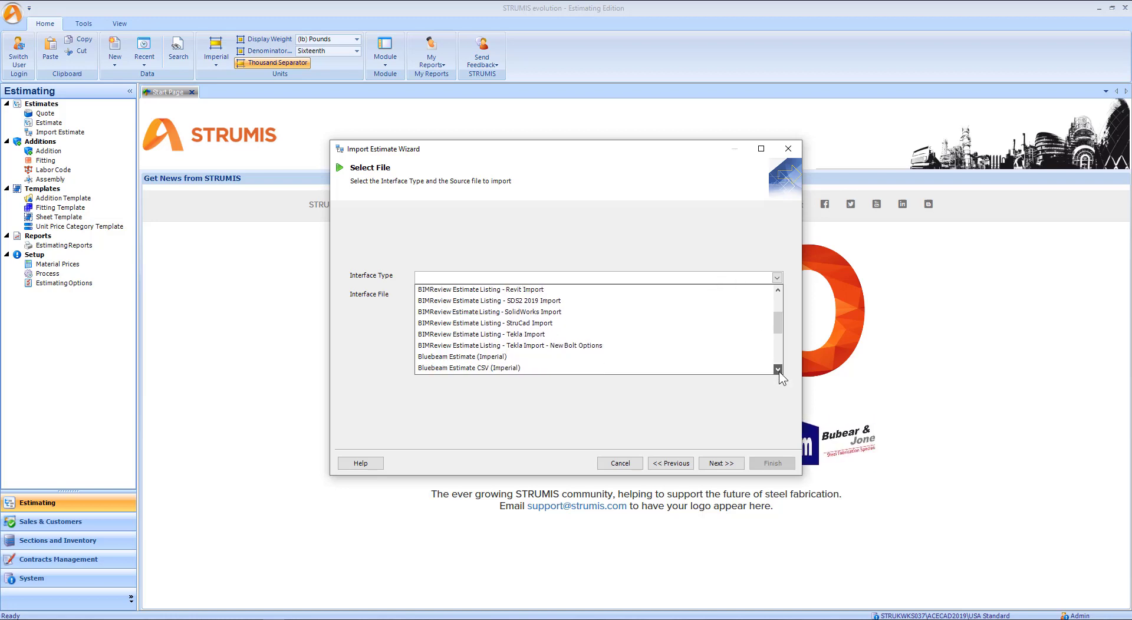
{"action": "left_click", "coordinate": [778, 371]}
{"action": "left_click", "coordinate": [778, 371]}
{"action": "left_click", "coordinate": [779, 289]}
{"action": "left_click", "coordinate": [778, 290]}
{"action": "left_click", "coordinate": [778, 290]}
{"action": "left_click", "coordinate": [778, 289]}
{"action": "left_click", "coordinate": [778, 289]}
{"action": "left_click", "coordinate": [778, 290]}
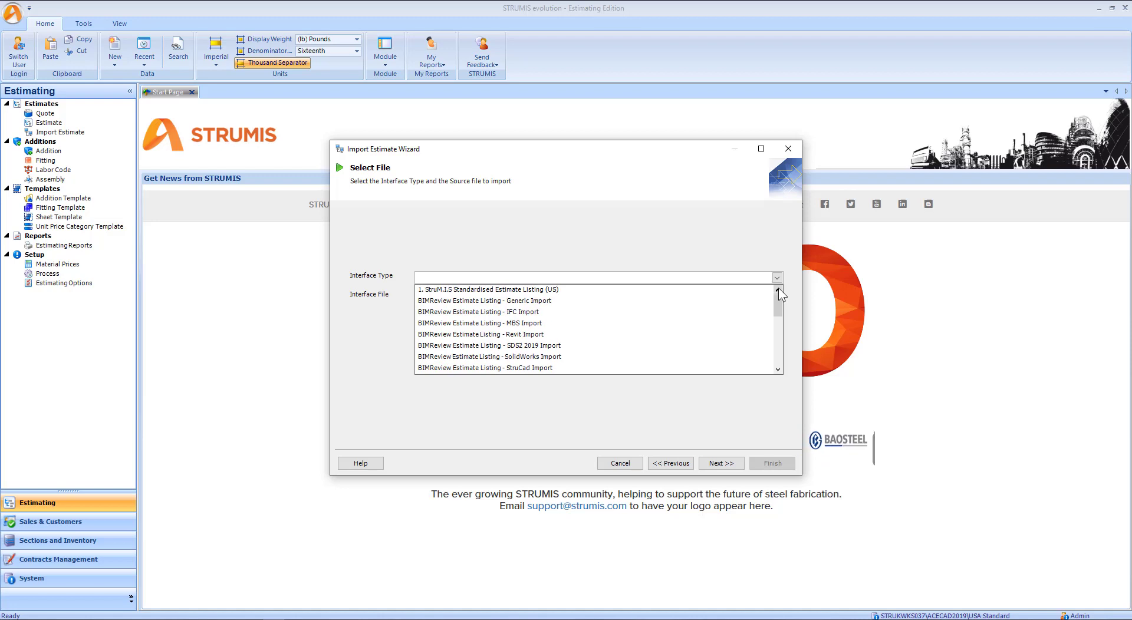
{"action": "left_click", "coordinate": [461, 290]}
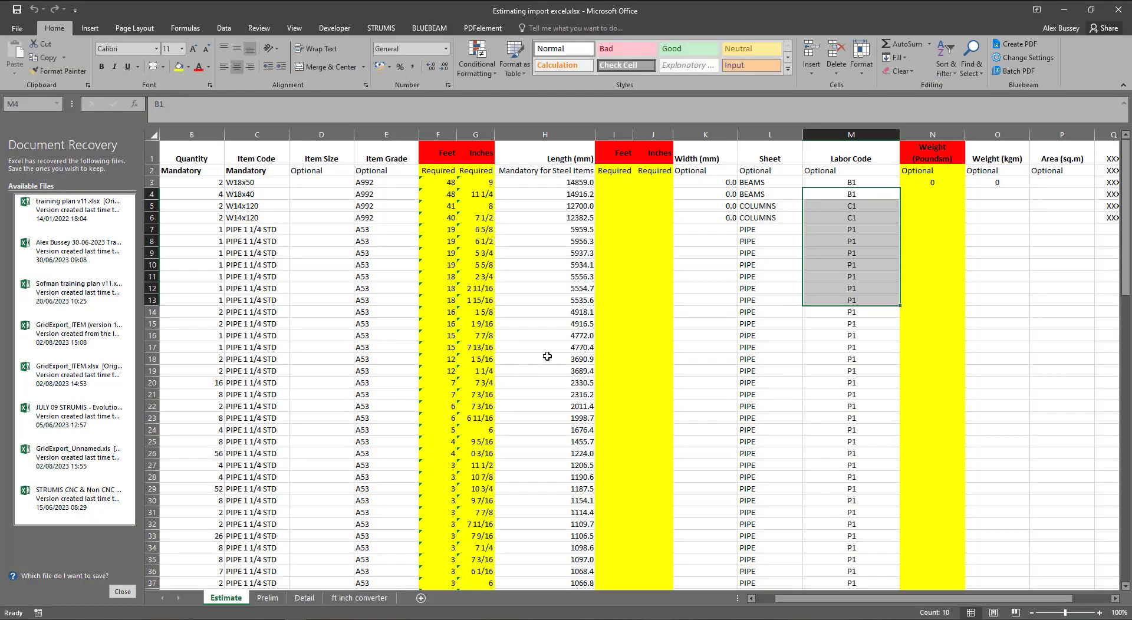
Step: Examine the Item Code and Labor Code columns in the Excel import workbook, and close it while keeping the recovered files
{"action": "left_click", "coordinate": [258, 243]}
{"action": "left_click_drag", "start_coordinate": [260, 230], "coordinate": [260, 182]}
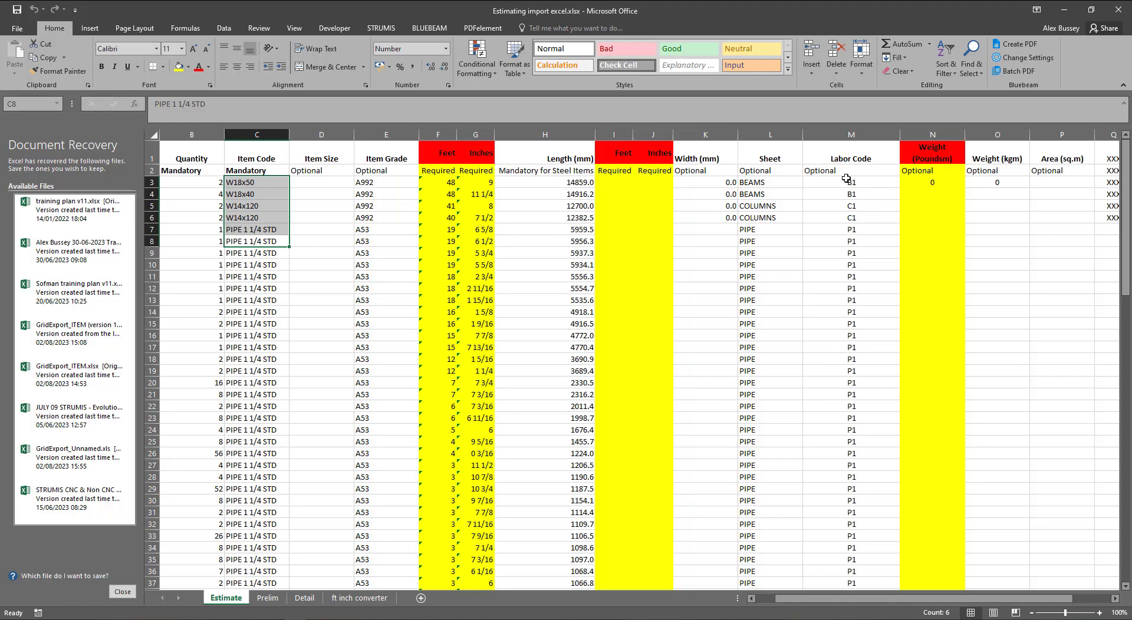
{"action": "left_click_drag", "start_coordinate": [866, 183], "coordinate": [854, 313]}
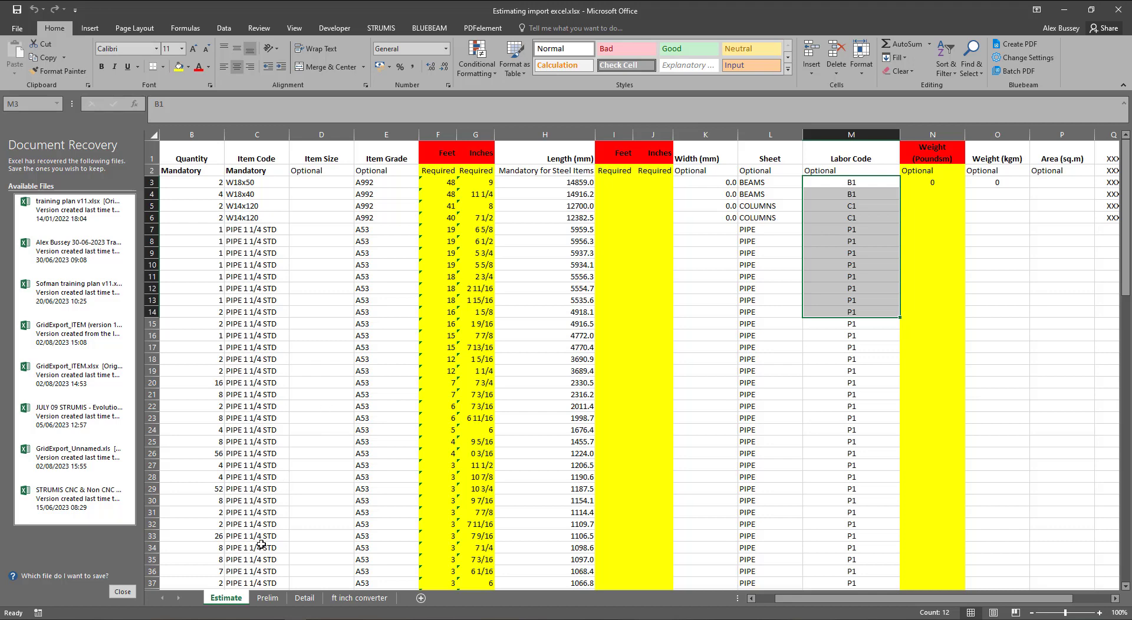
{"action": "left_click", "coordinate": [1110, 13]}
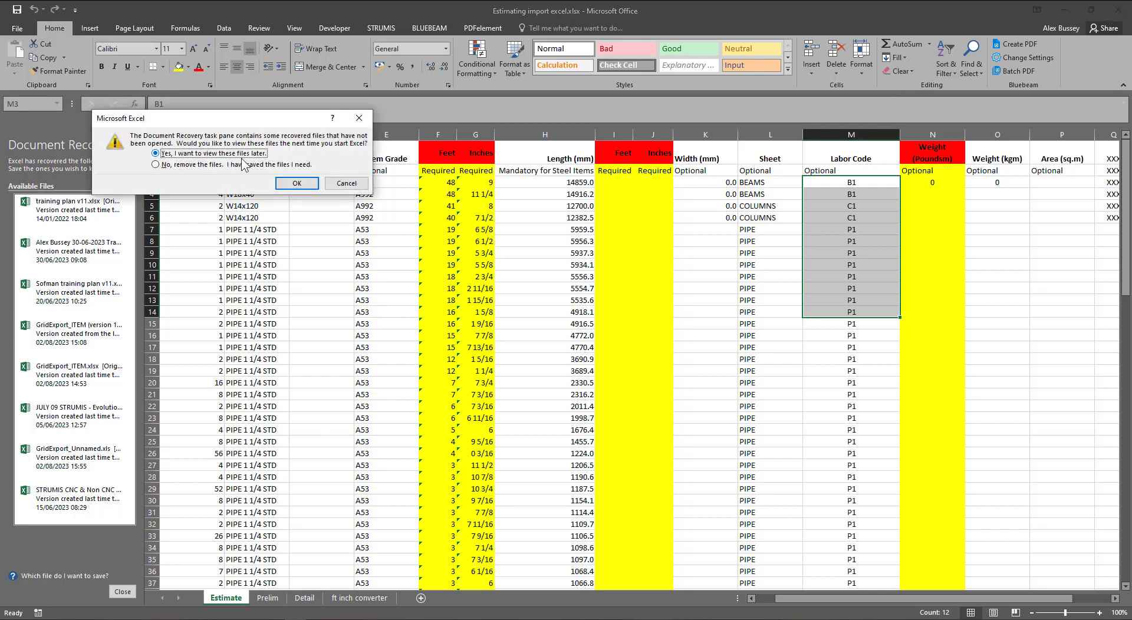
{"action": "left_click", "coordinate": [297, 183]}
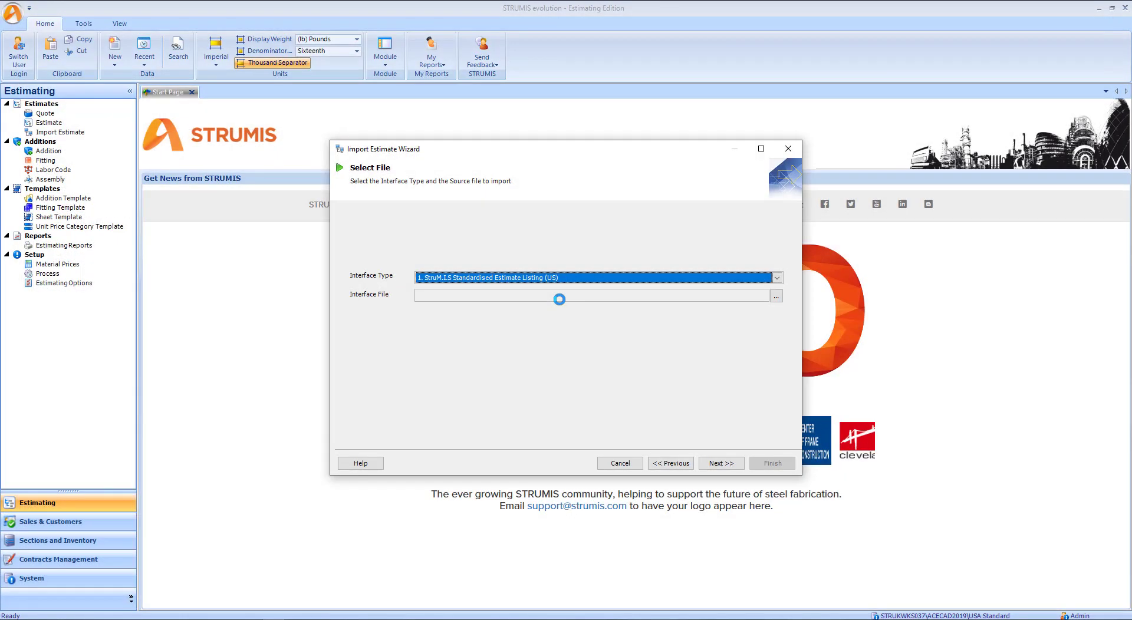
Step: Choose "Estimating import excel.xlsx" as the interface file and load its section listing
{"action": "left_click", "coordinate": [774, 296]}
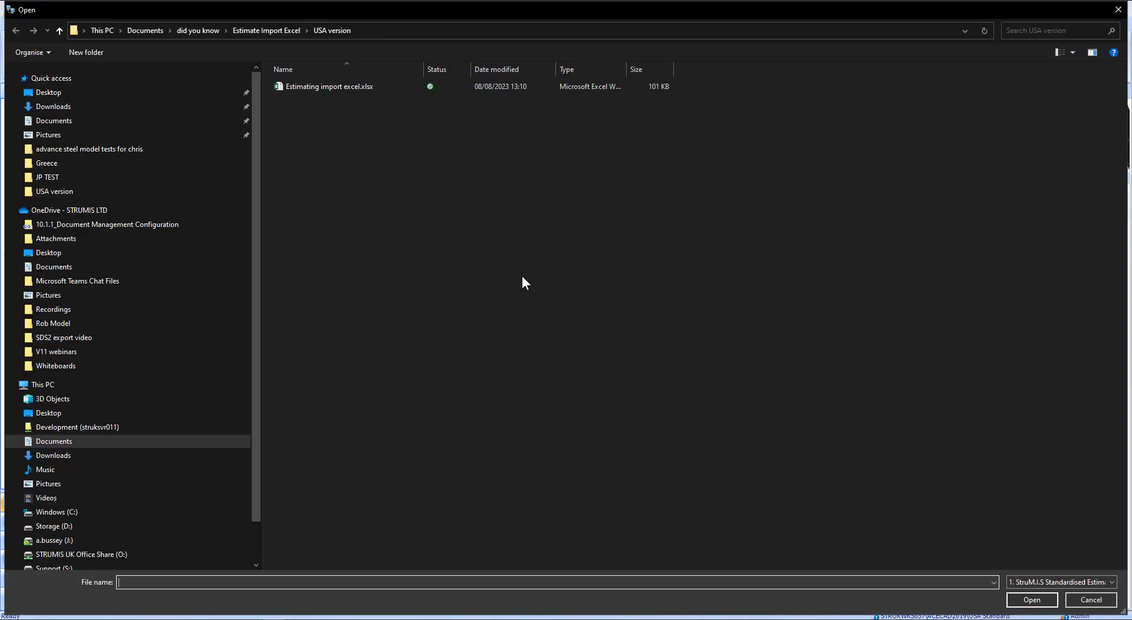
{"action": "double_click", "coordinate": [346, 89]}
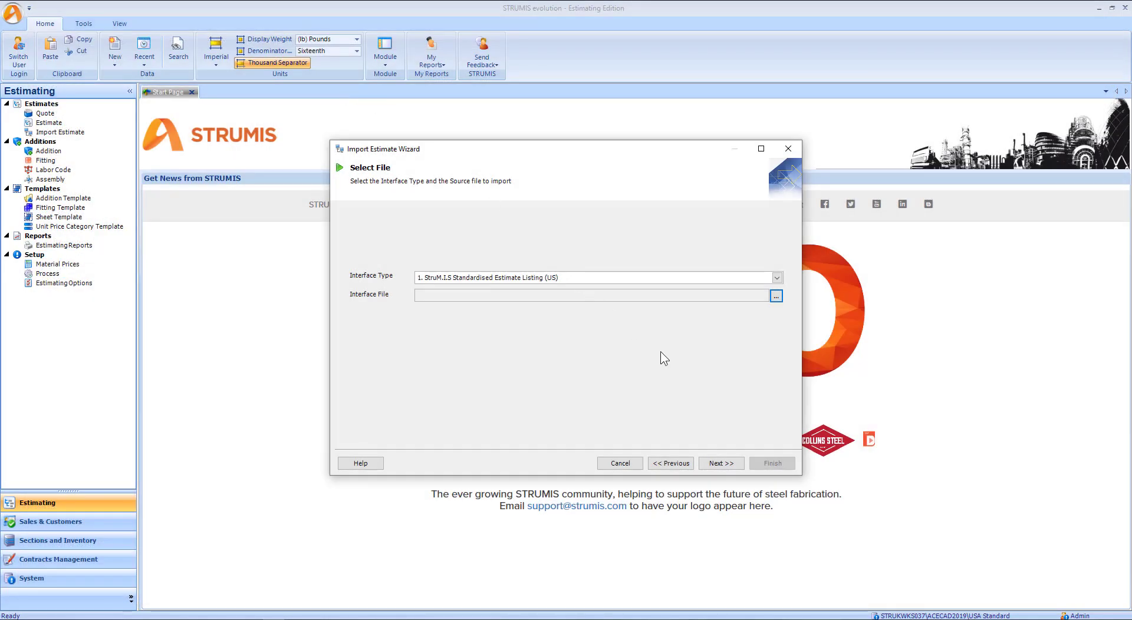
{"action": "left_click", "coordinate": [721, 462]}
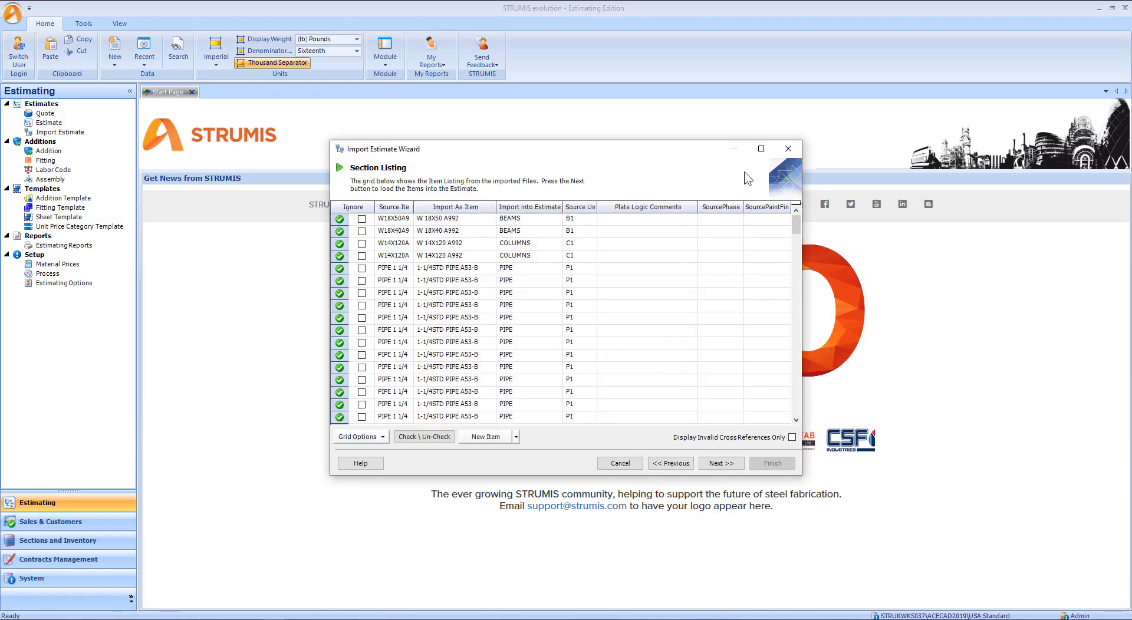
Step: Review the imported section listing full screen, accept it and finish creating the estimate with the preset import options
{"action": "left_click", "coordinate": [761, 150]}
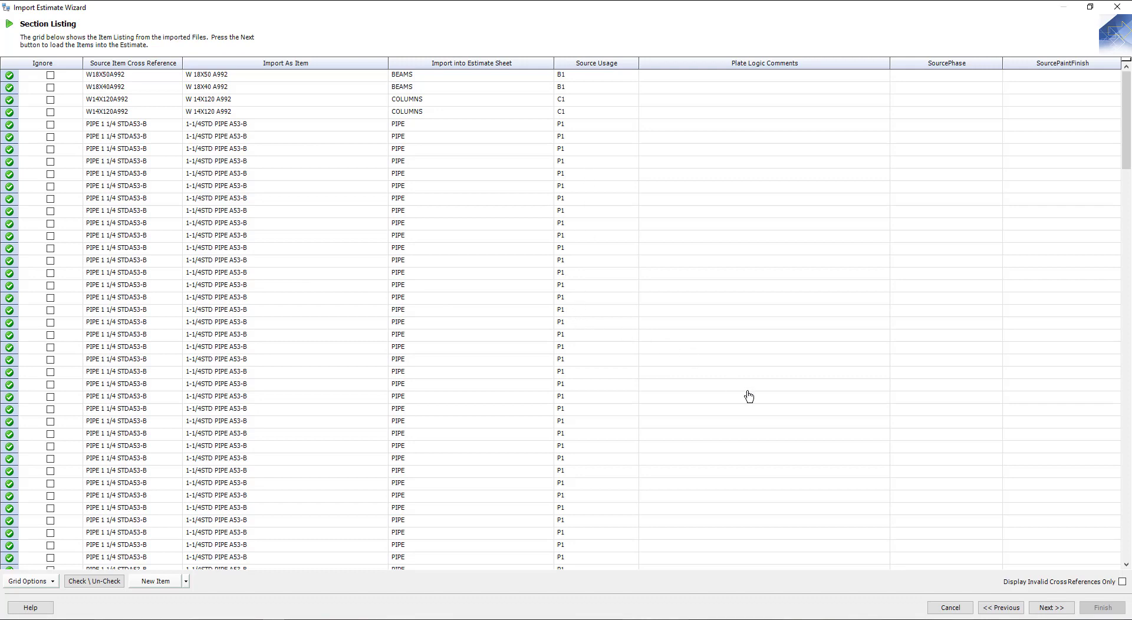
{"action": "left_click", "coordinate": [1069, 613]}
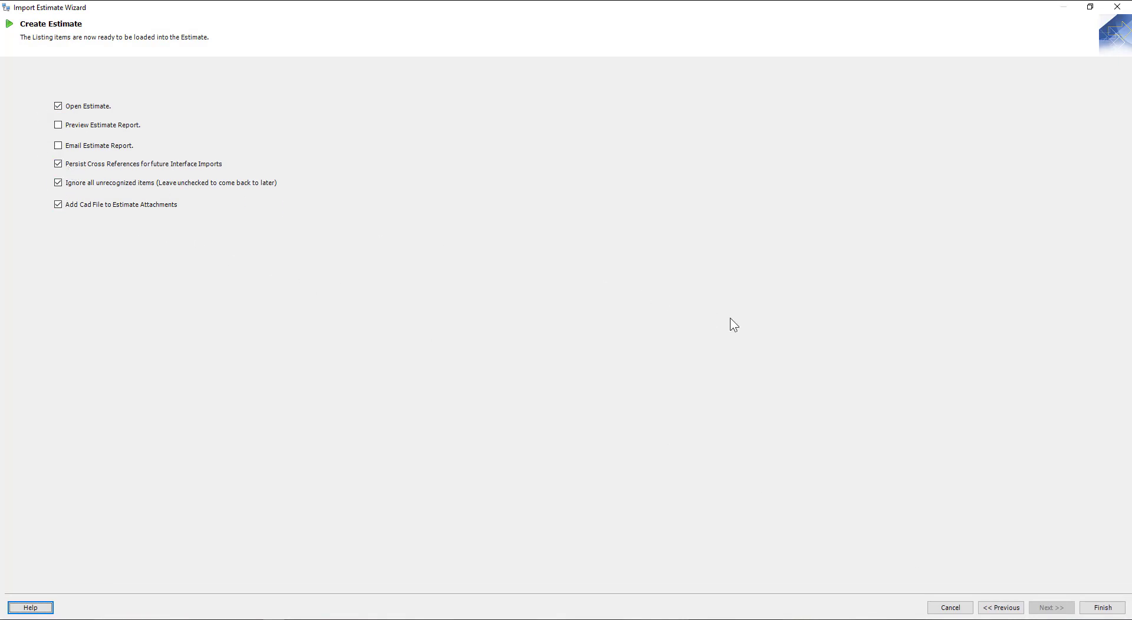
{"action": "left_click", "coordinate": [1102, 606]}
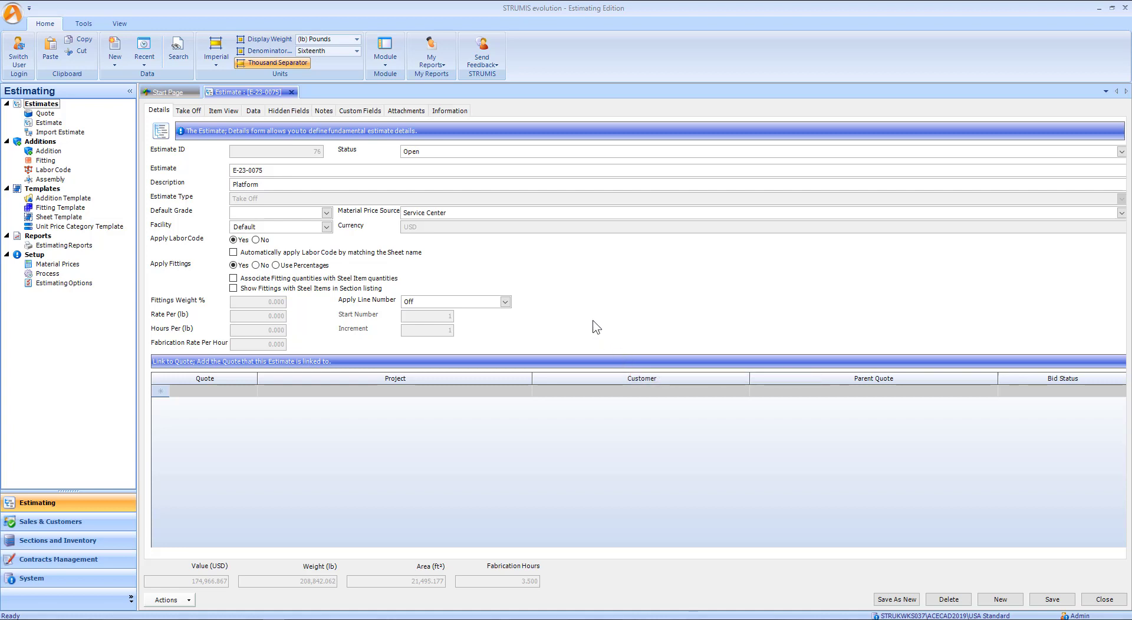
Step: Examine the take-off sheets of the estimate and the W 18X50 beam's unit price, labor processes and fittings
{"action": "left_click", "coordinate": [187, 112]}
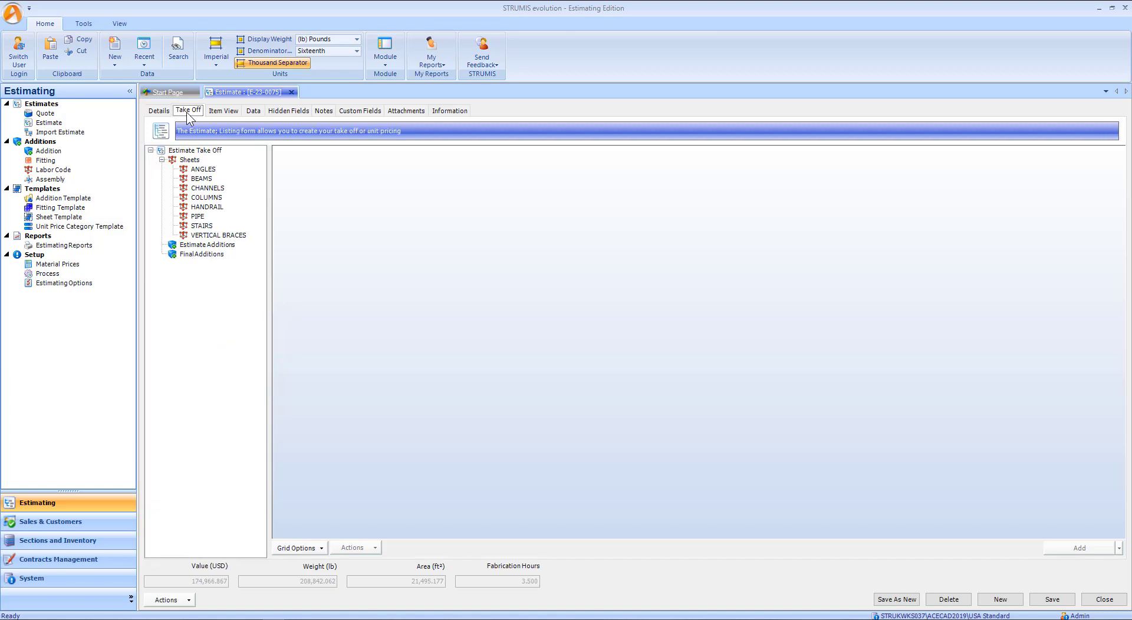
{"action": "left_click", "coordinate": [207, 178]}
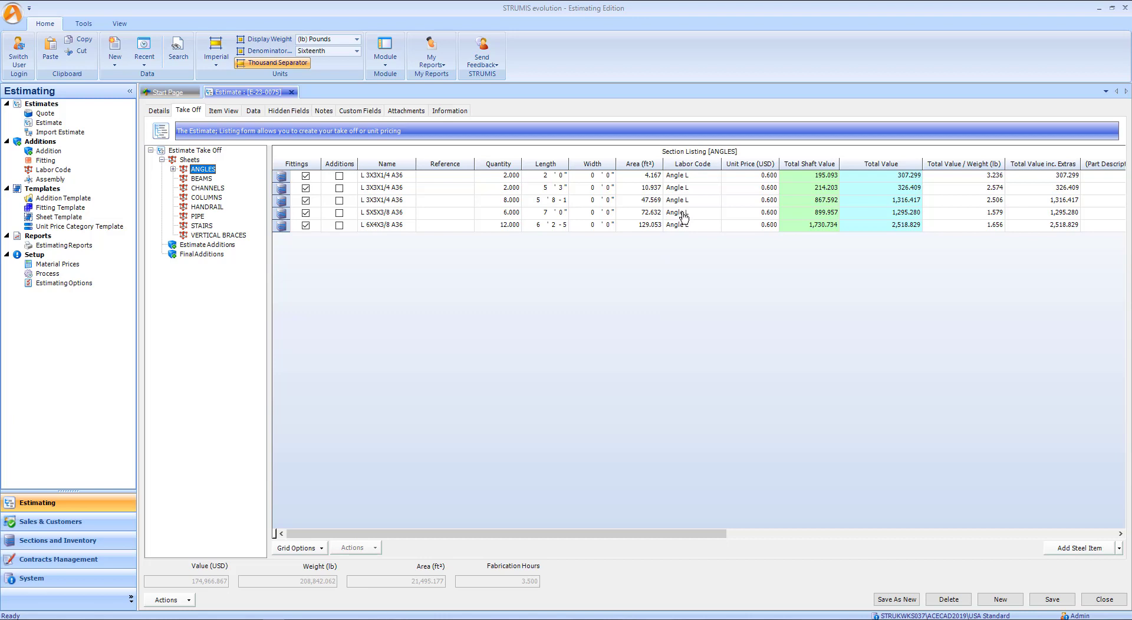
{"action": "left_click", "coordinate": [201, 178]}
{"action": "left_click", "coordinate": [394, 176]}
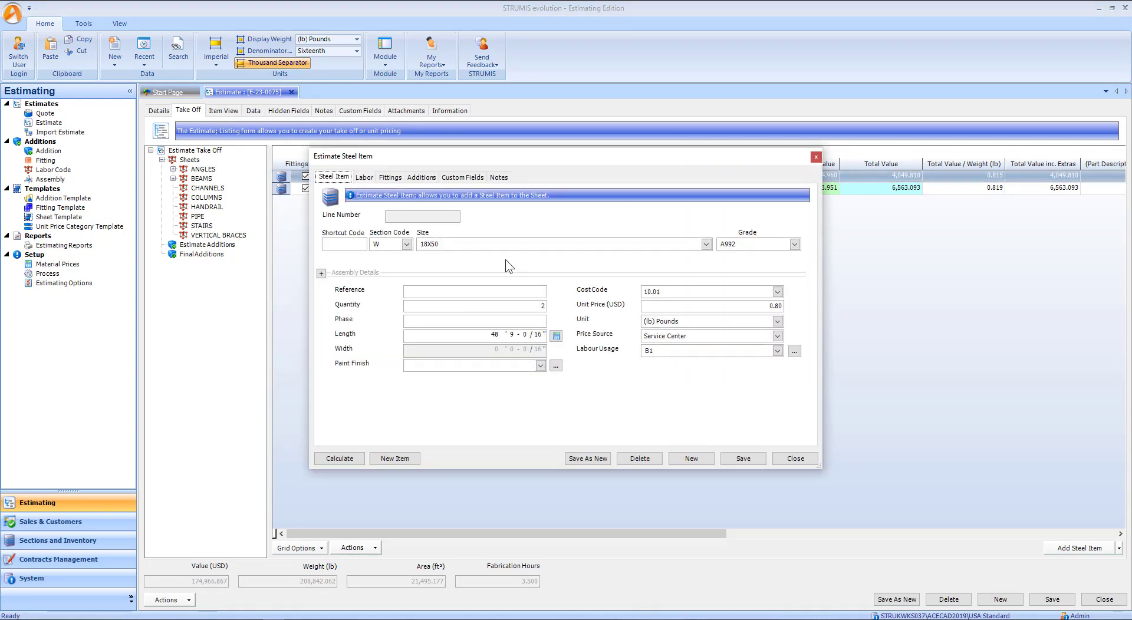
{"action": "left_click", "coordinate": [756, 306]}
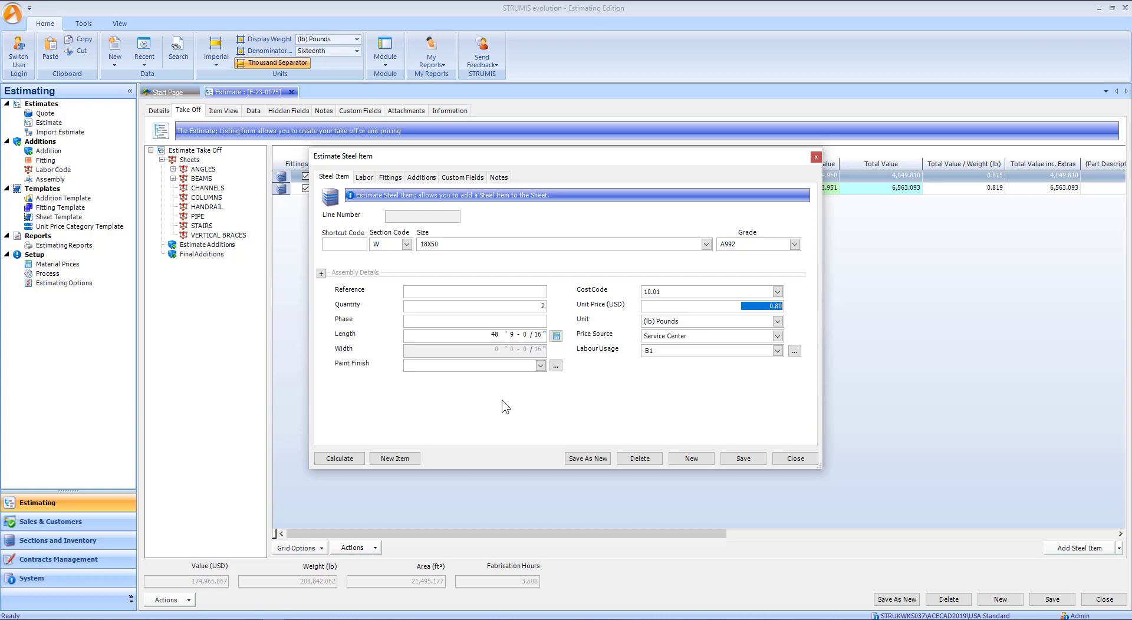
{"action": "left_click", "coordinate": [362, 177]}
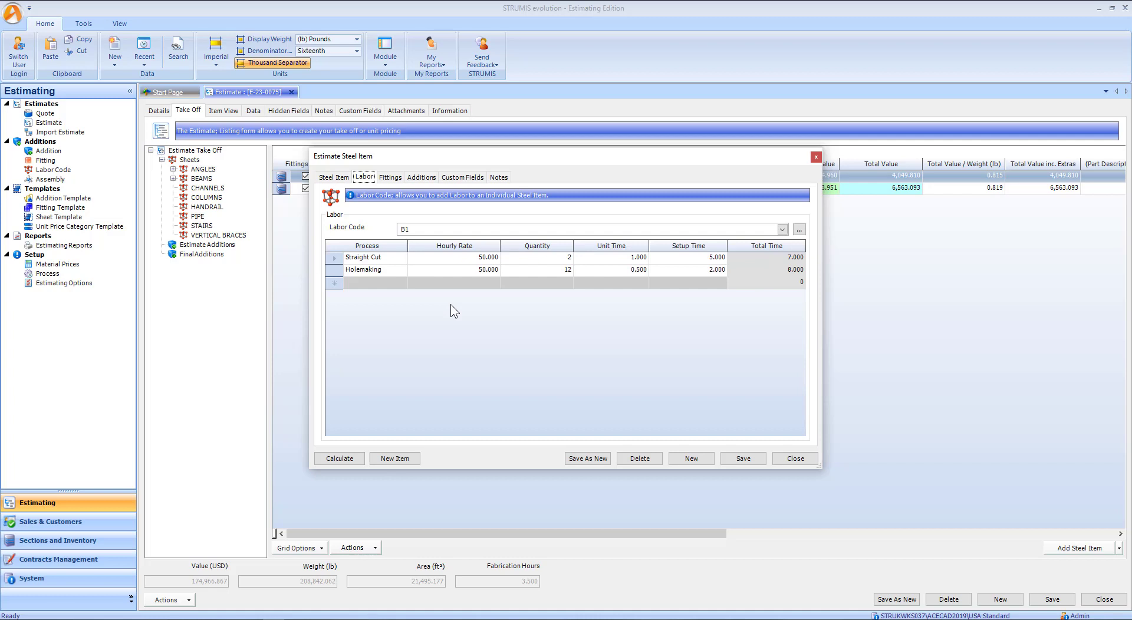
{"action": "left_click", "coordinate": [391, 179]}
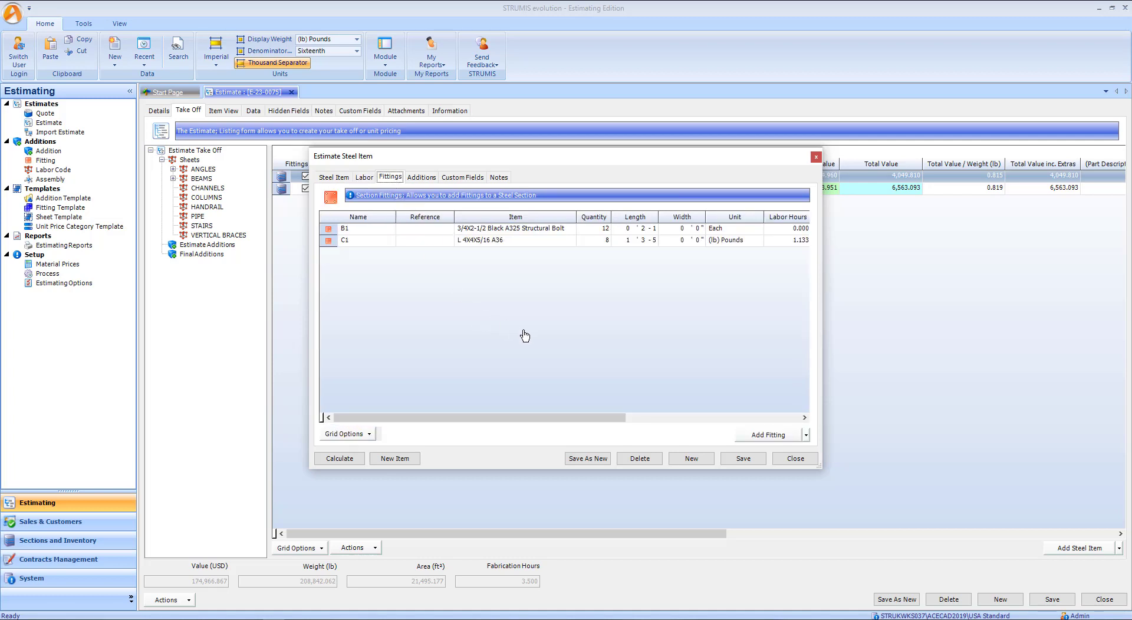
{"action": "left_click", "coordinate": [796, 460]}
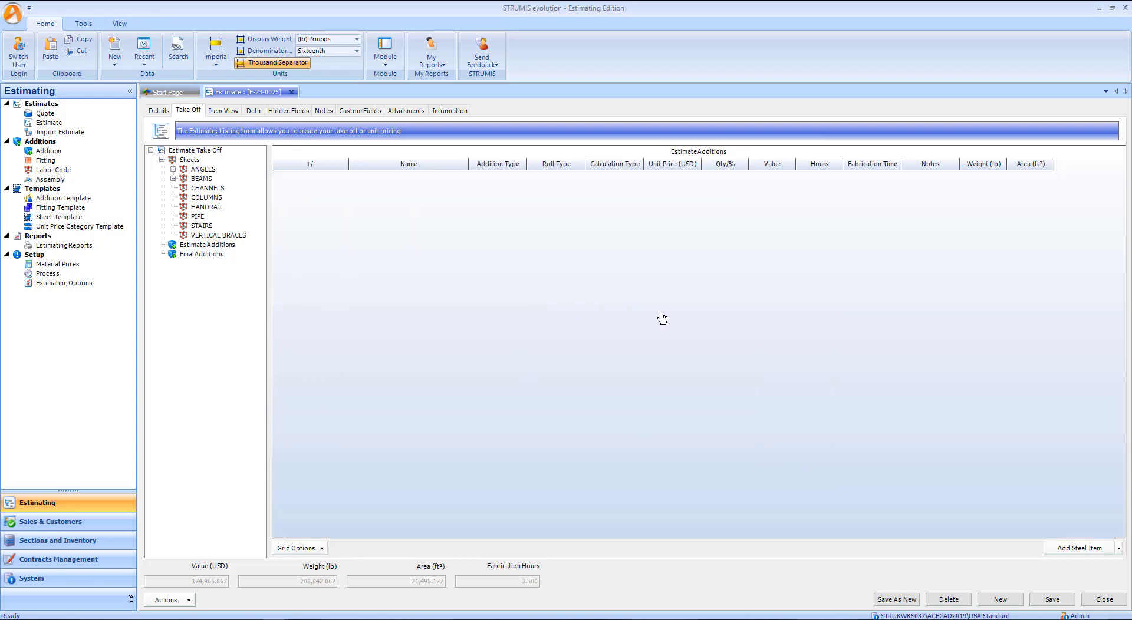
Step: Apply the "Standard Estimate Additions" template to the estimate additions, and open the final additions list
{"action": "left_click", "coordinate": [1118, 548]}
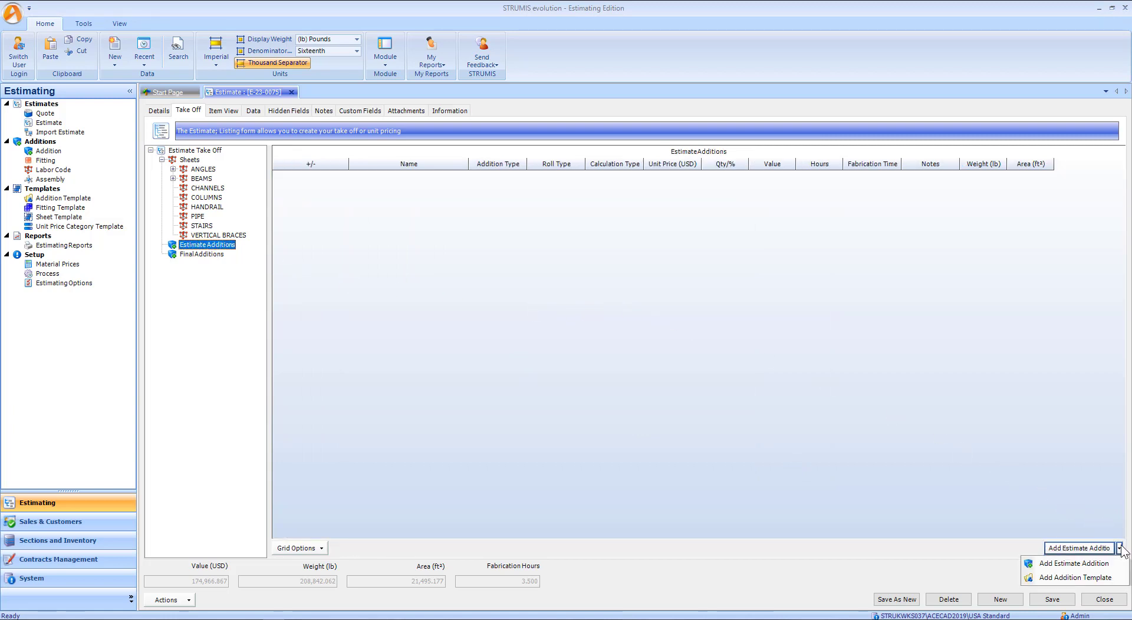
{"action": "left_click", "coordinate": [1087, 579]}
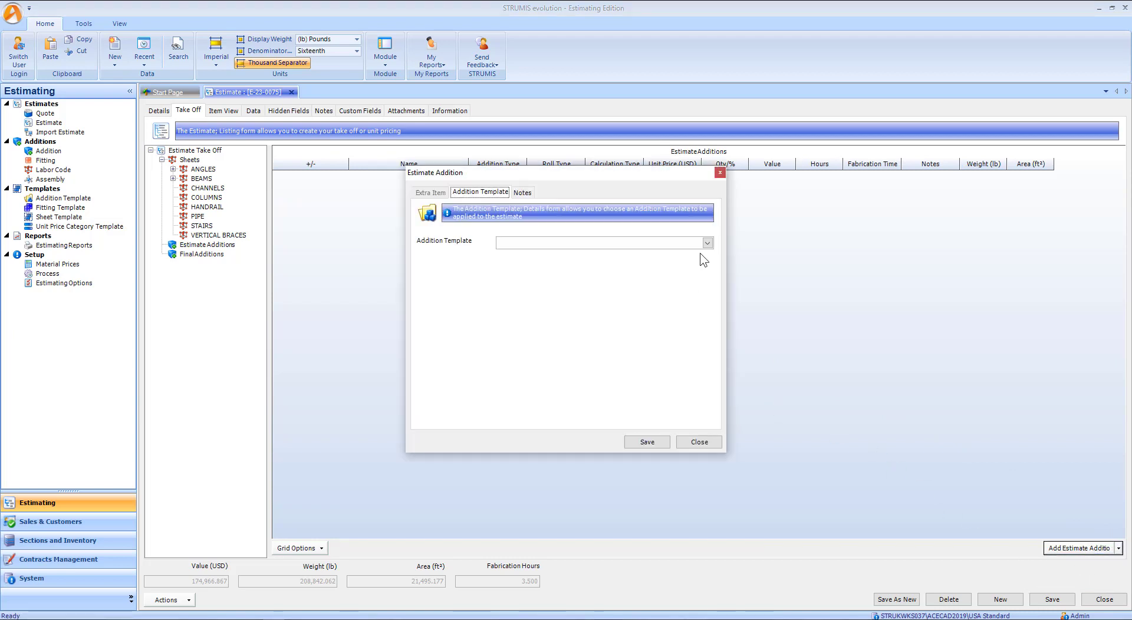
{"action": "left_click", "coordinate": [706, 243]}
{"action": "left_click", "coordinate": [554, 255]}
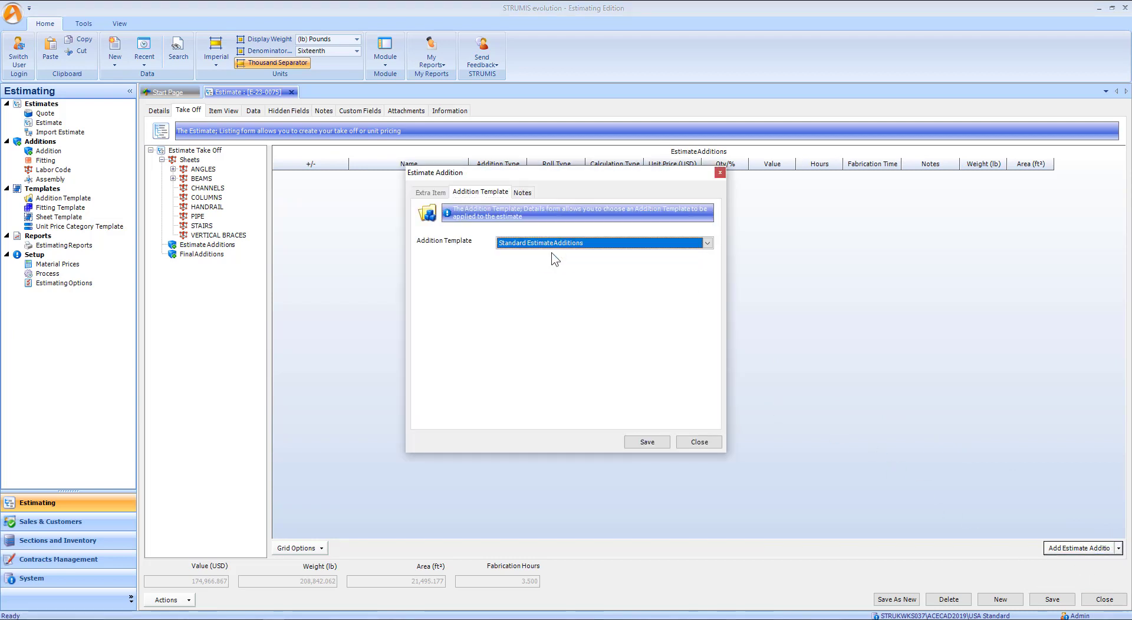
{"action": "left_click", "coordinate": [652, 438]}
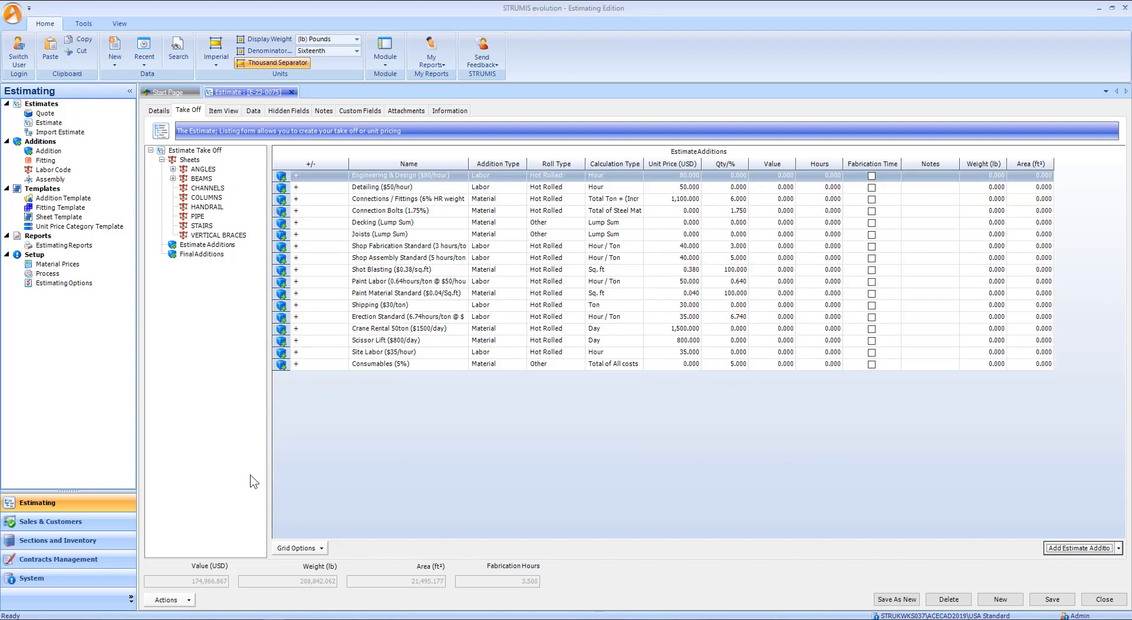
{"action": "left_click", "coordinate": [205, 255]}
{"action": "left_click", "coordinate": [1118, 548]}
{"action": "left_click", "coordinate": [1103, 563]}
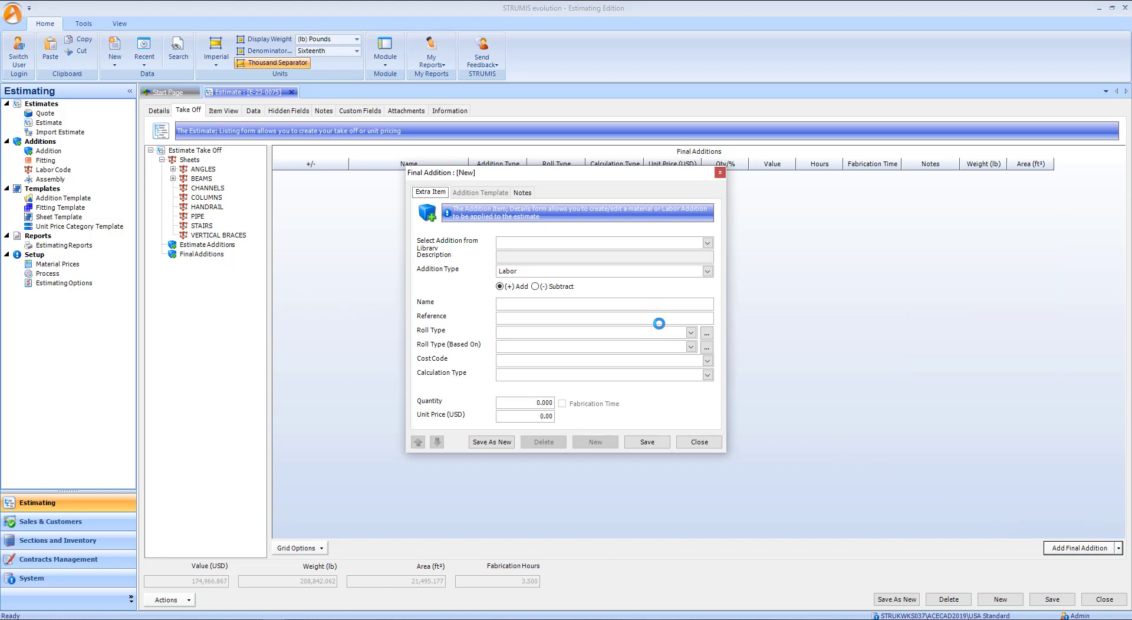
{"action": "left_click", "coordinate": [707, 243]}
{"action": "left_click", "coordinate": [643, 242]}
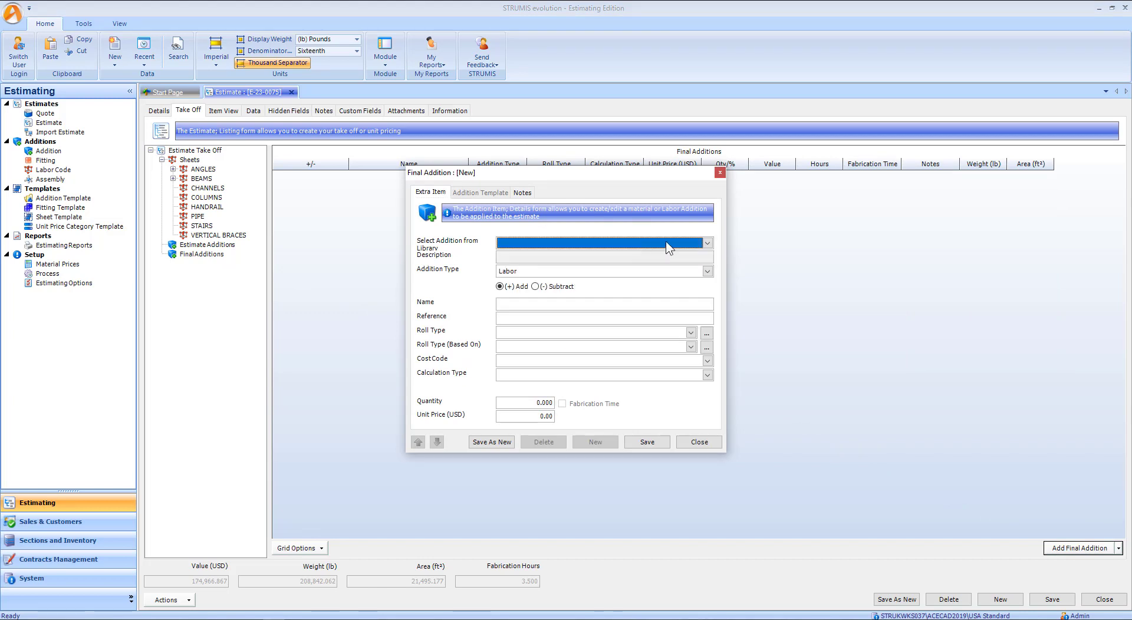
{"action": "left_click", "coordinate": [720, 174]}
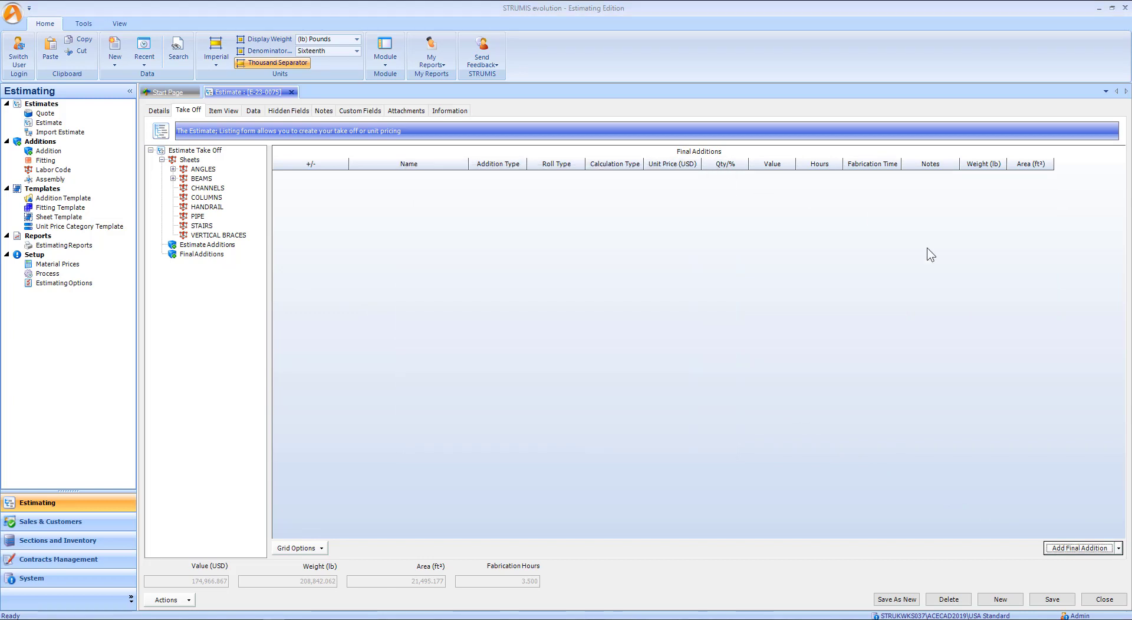
Step: Apply the "Standard Final Extras - admin, profit & discount" template to the final additions
{"action": "left_click", "coordinate": [1108, 549]}
{"action": "left_click", "coordinate": [1084, 578]}
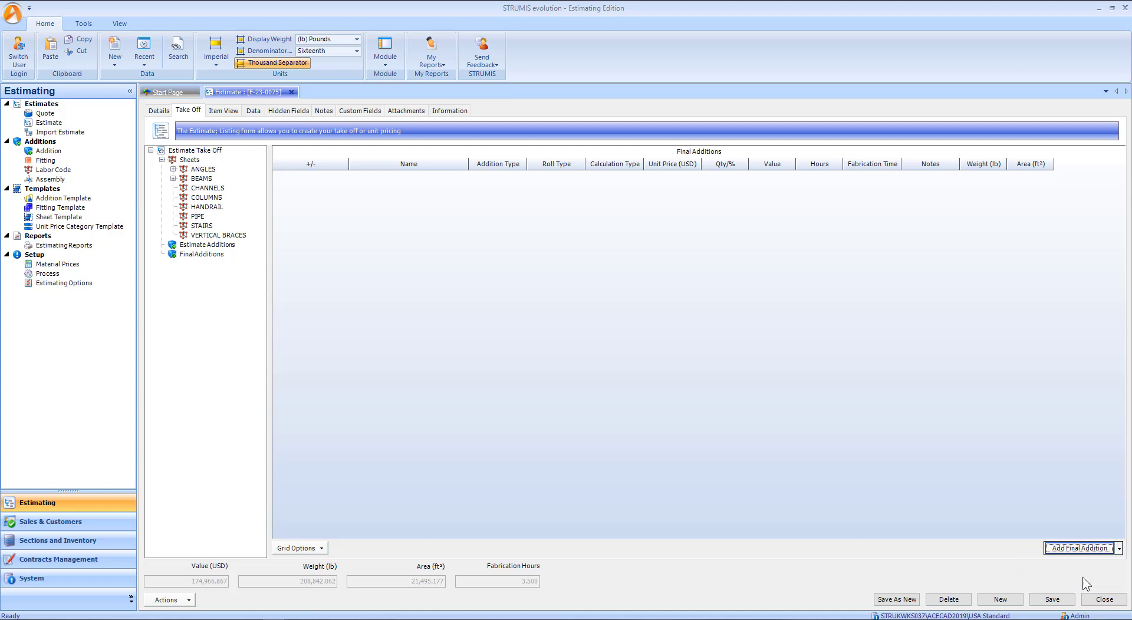
{"action": "left_click", "coordinate": [707, 243]}
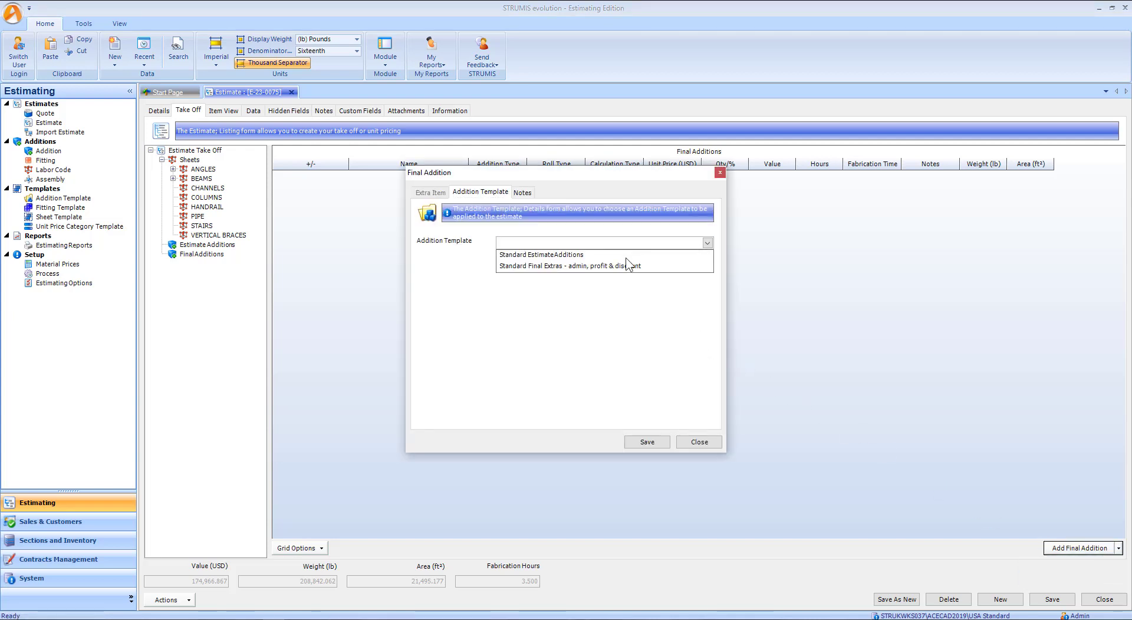
{"action": "left_click", "coordinate": [550, 265]}
{"action": "left_click", "coordinate": [648, 442]}
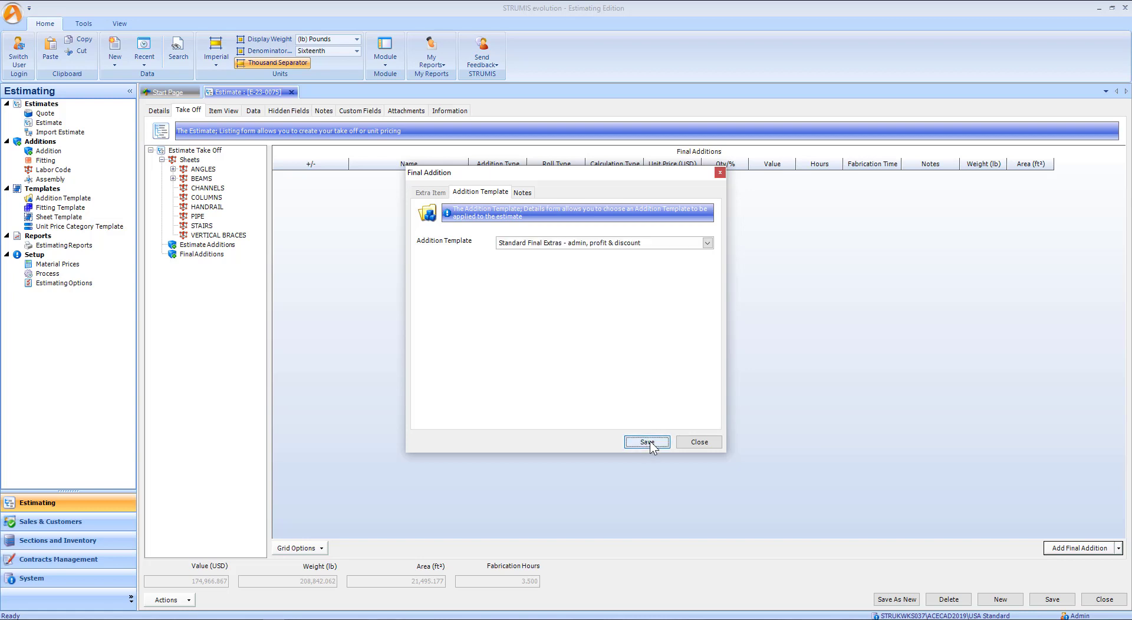
Step: Recalculate the estimate totals to include the estimate additions and final additions
{"action": "left_click", "coordinate": [171, 599]}
{"action": "left_click", "coordinate": [177, 542]}
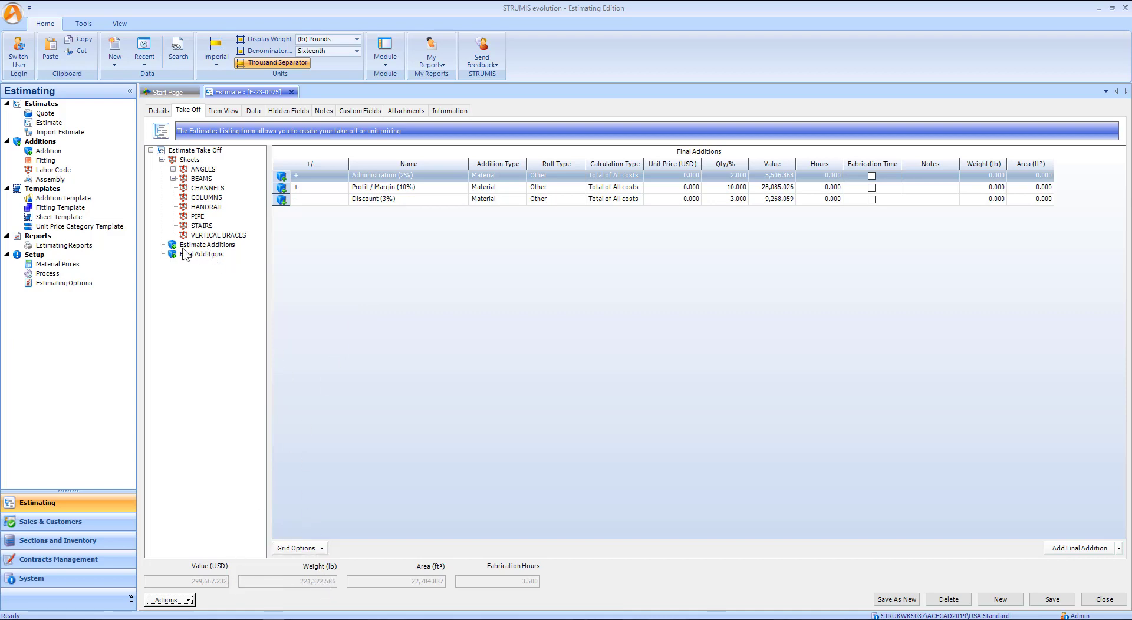
{"action": "left_click", "coordinate": [91, 246]}
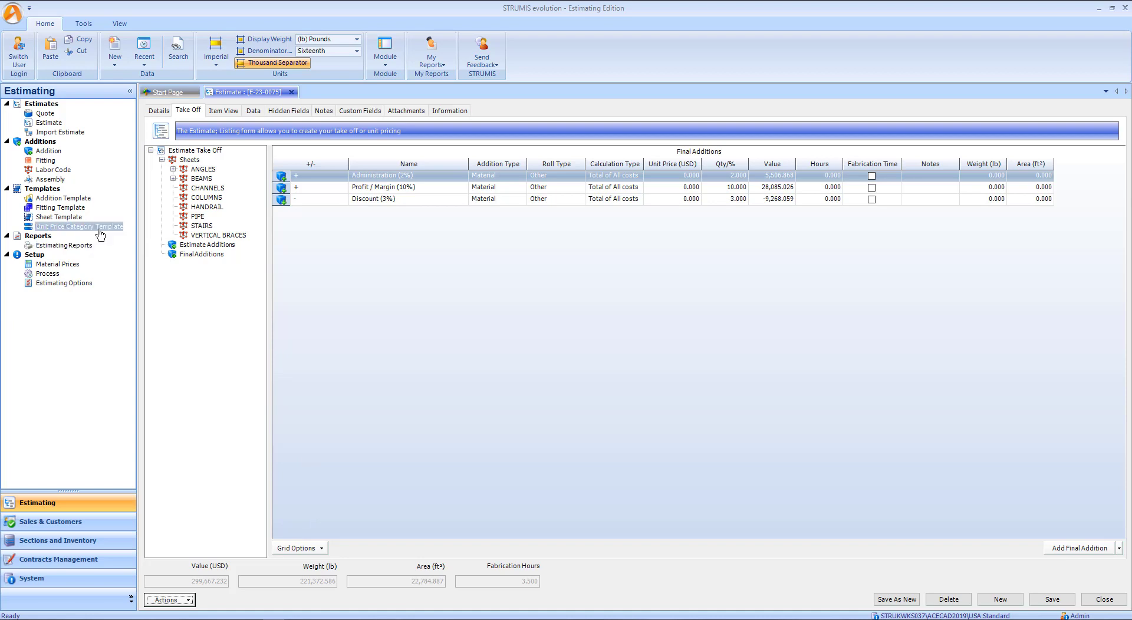
Step: Start a new quote from the quote link row in the estimate's details
{"action": "left_click", "coordinate": [164, 112]}
{"action": "left_click", "coordinate": [240, 391]}
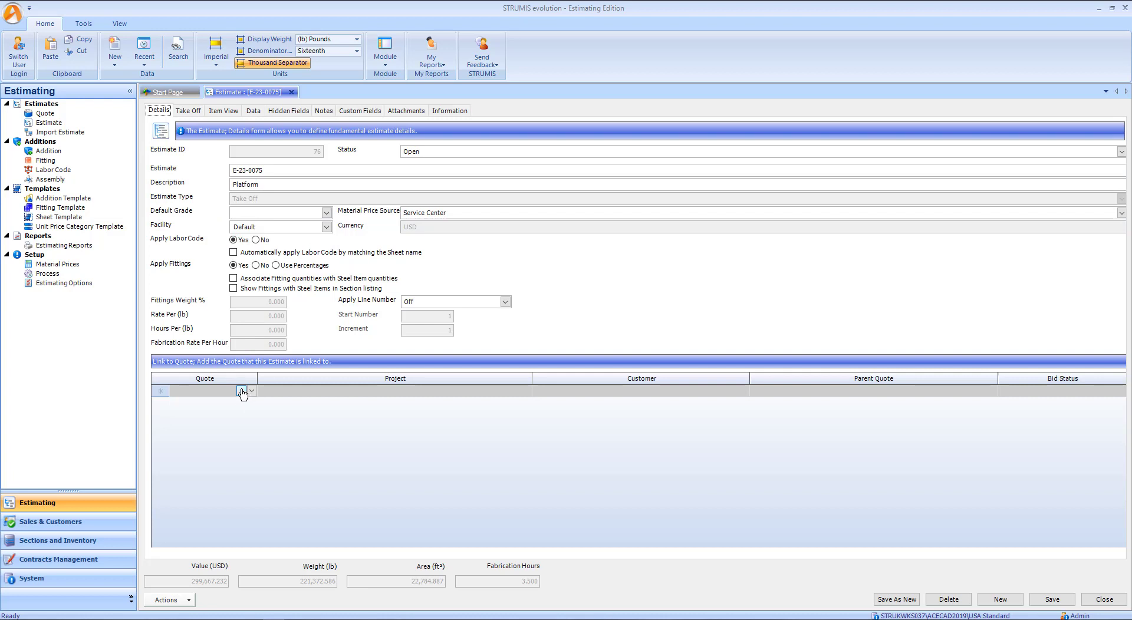
{"action": "left_click", "coordinate": [241, 391]}
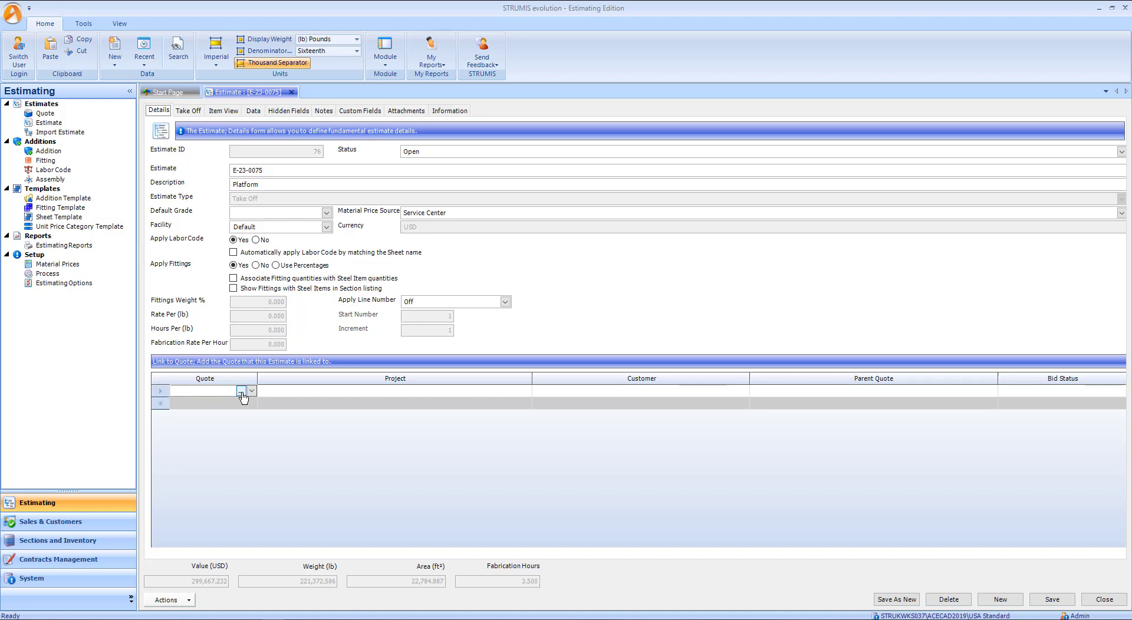
{"action": "left_click", "coordinate": [241, 391]}
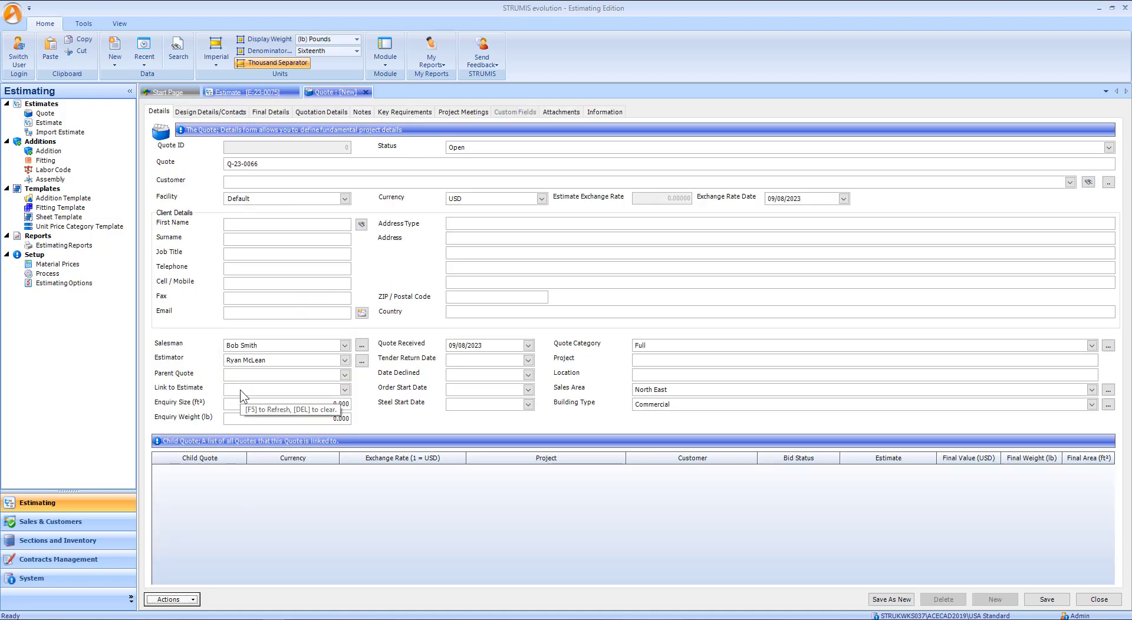
Step: Fill in the new quote with customer AAA Engineering, linked estimate E-23-0075 and project Platform, and check the available quote categories
{"action": "left_click", "coordinate": [333, 184]}
{"action": "left_click", "coordinate": [272, 193]}
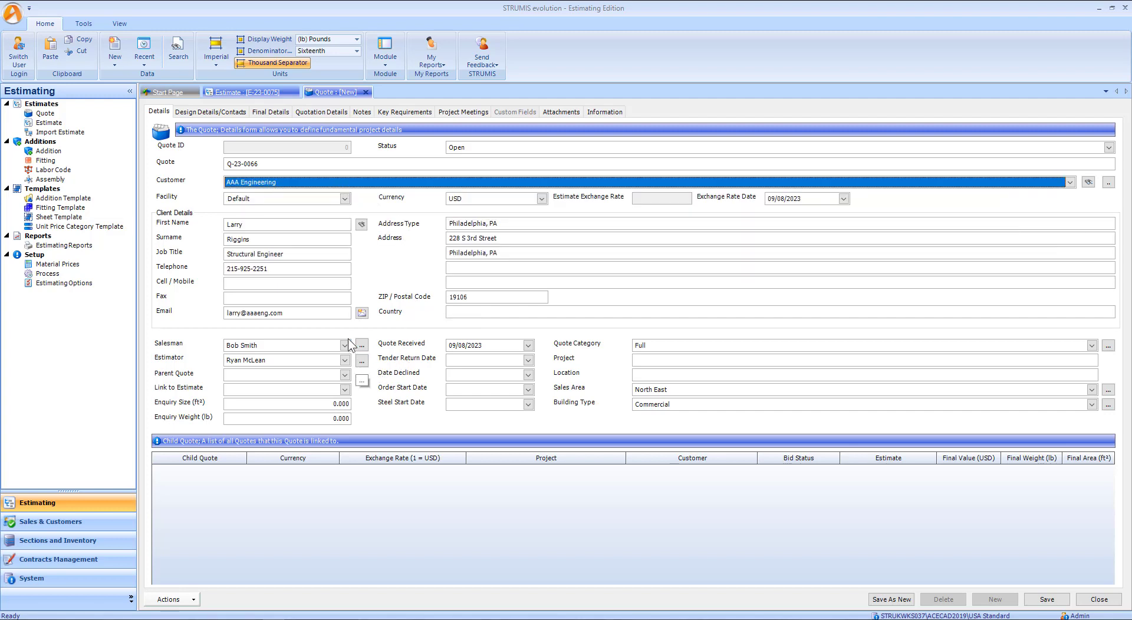
{"action": "left_click", "coordinate": [344, 390]}
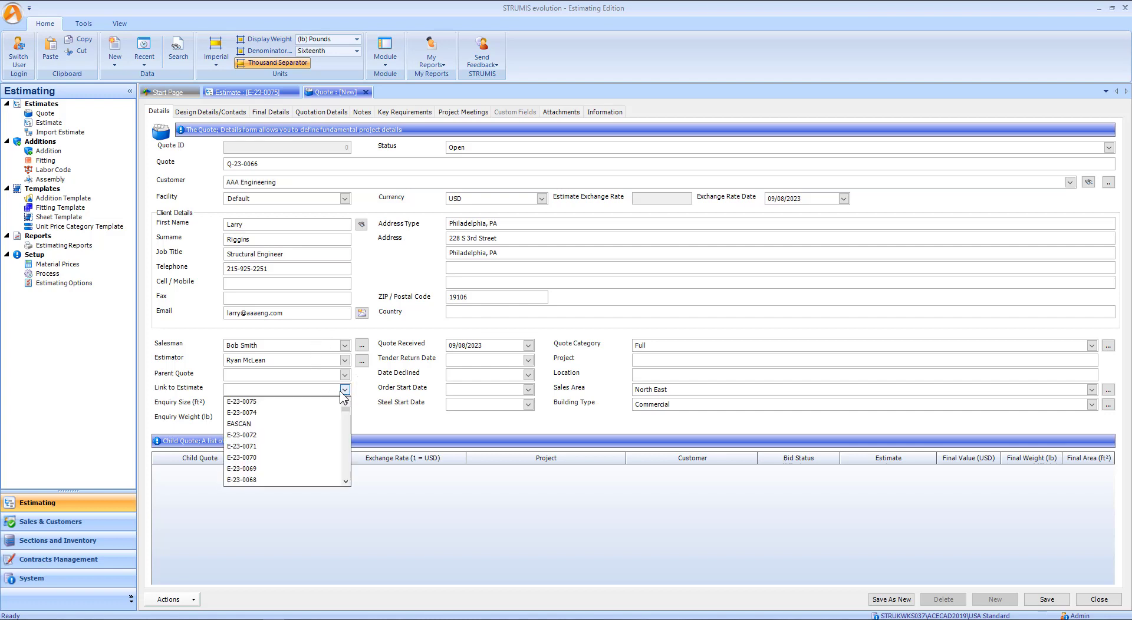
{"action": "left_click", "coordinate": [251, 401]}
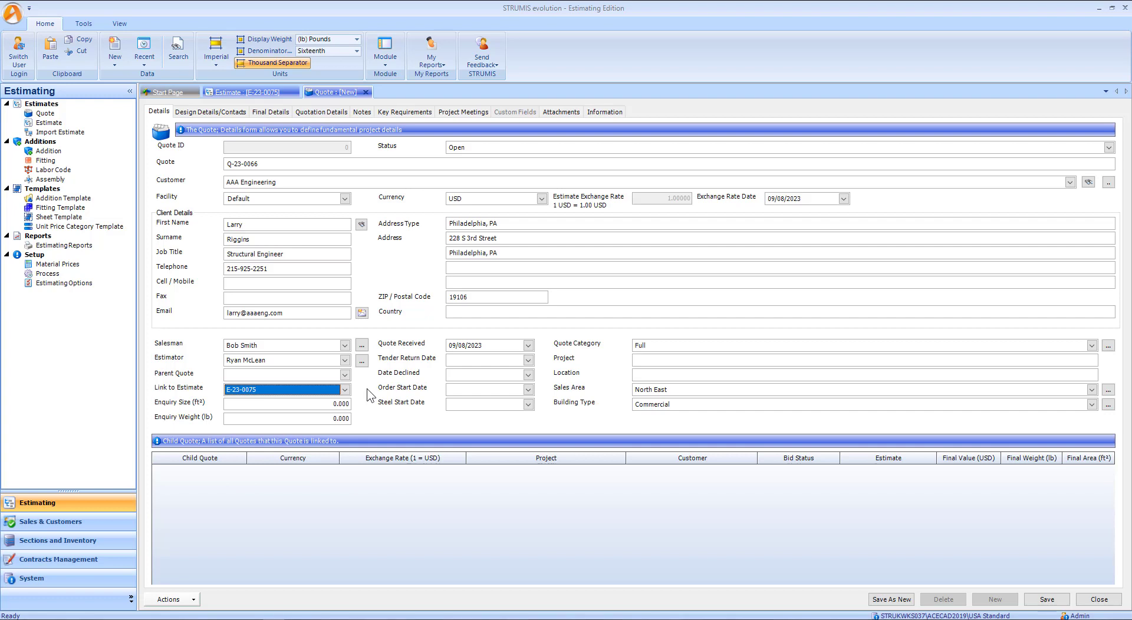
{"action": "left_click", "coordinate": [657, 358]}
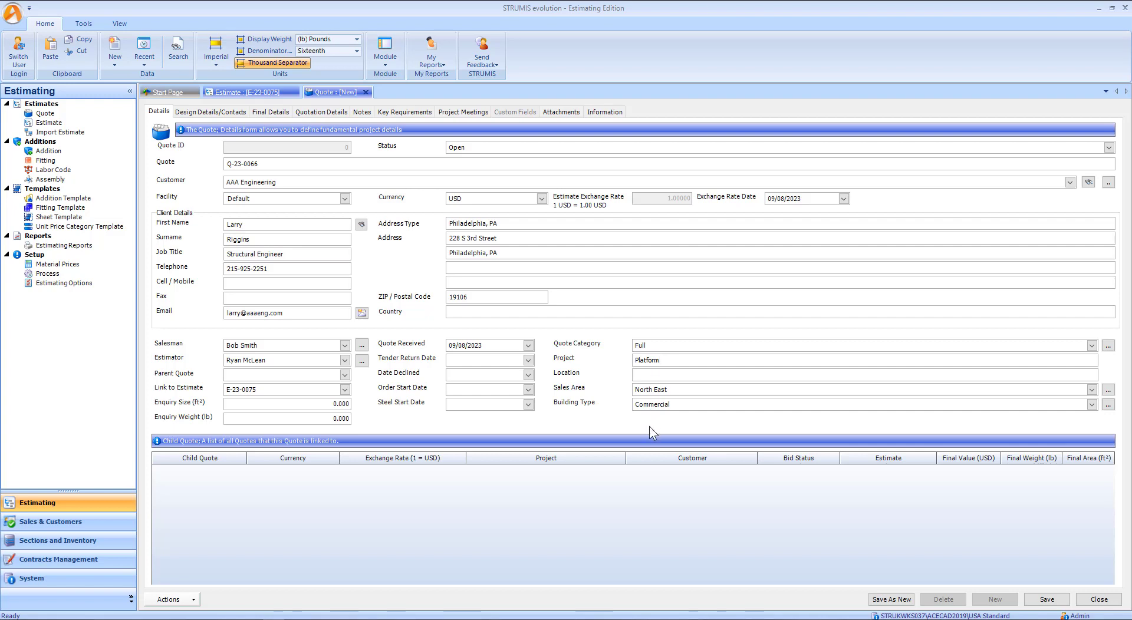
{"action": "left_click", "coordinate": [1108, 346]}
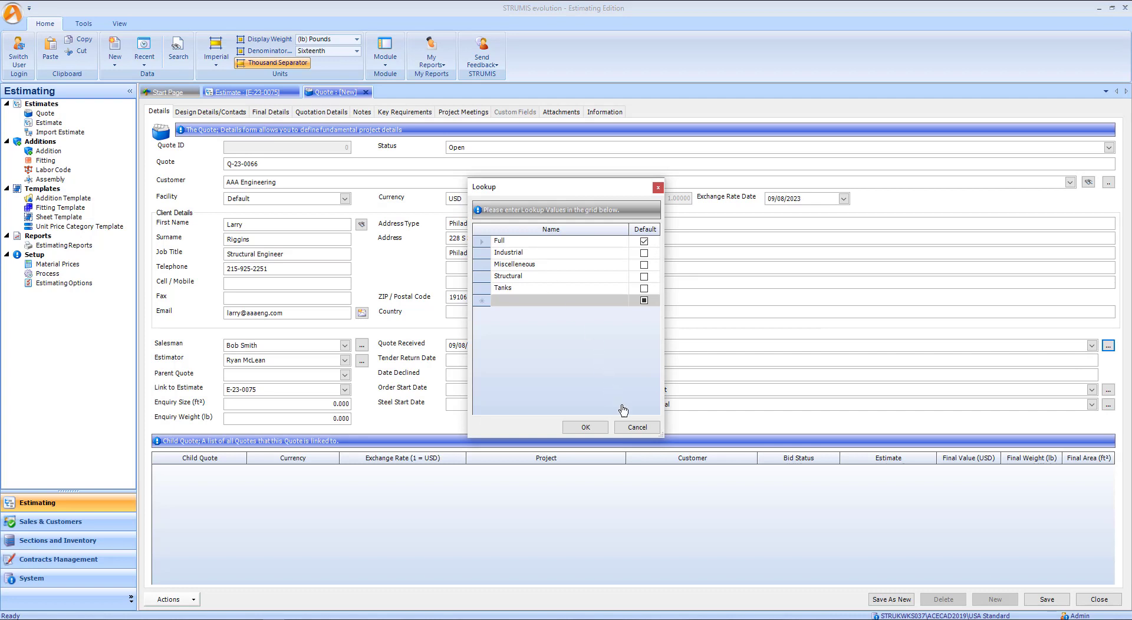
{"action": "left_click", "coordinate": [636, 426]}
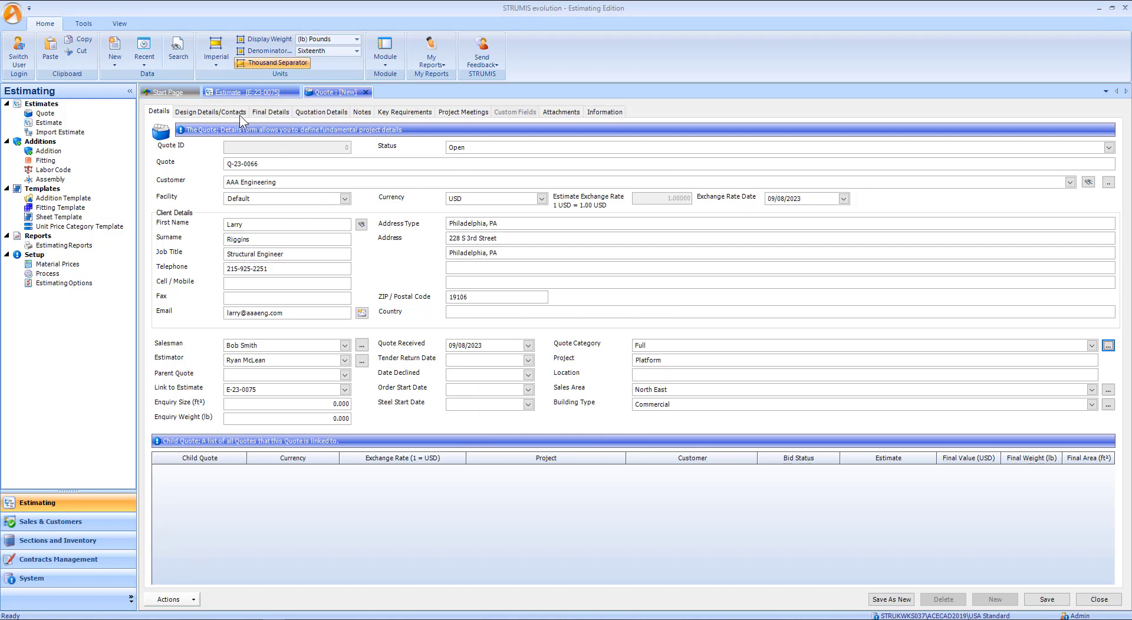
Step: Add the predefined "Terms" note to the quotation's terms and conditions and include it in the report
{"action": "left_click", "coordinate": [309, 114]}
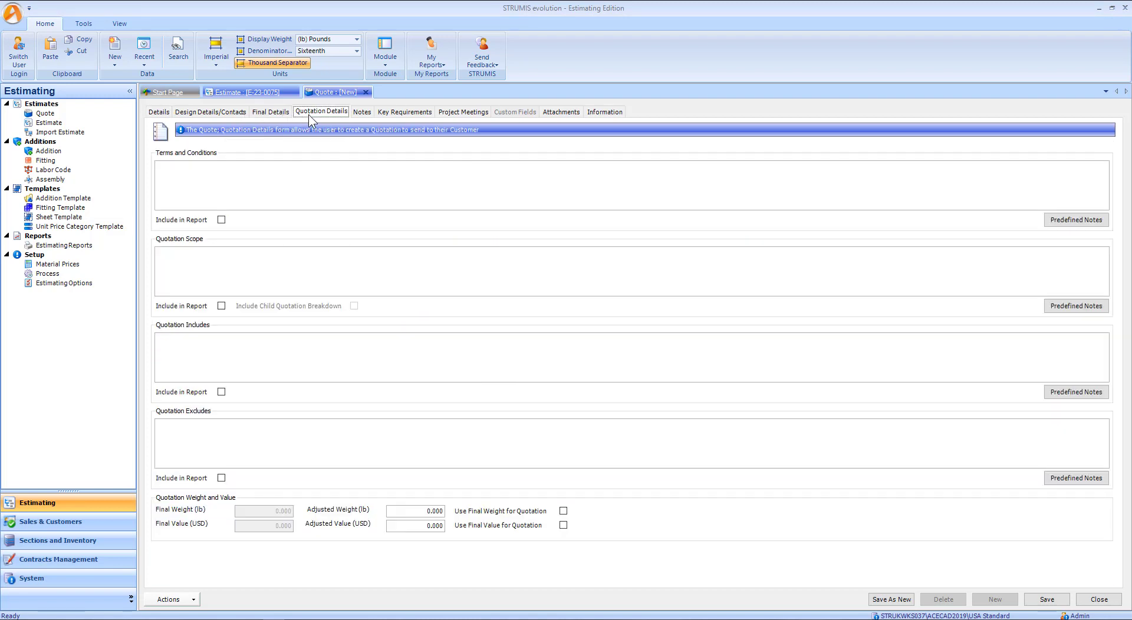
{"action": "left_click", "coordinate": [378, 175]}
{"action": "left_click", "coordinate": [1085, 222]}
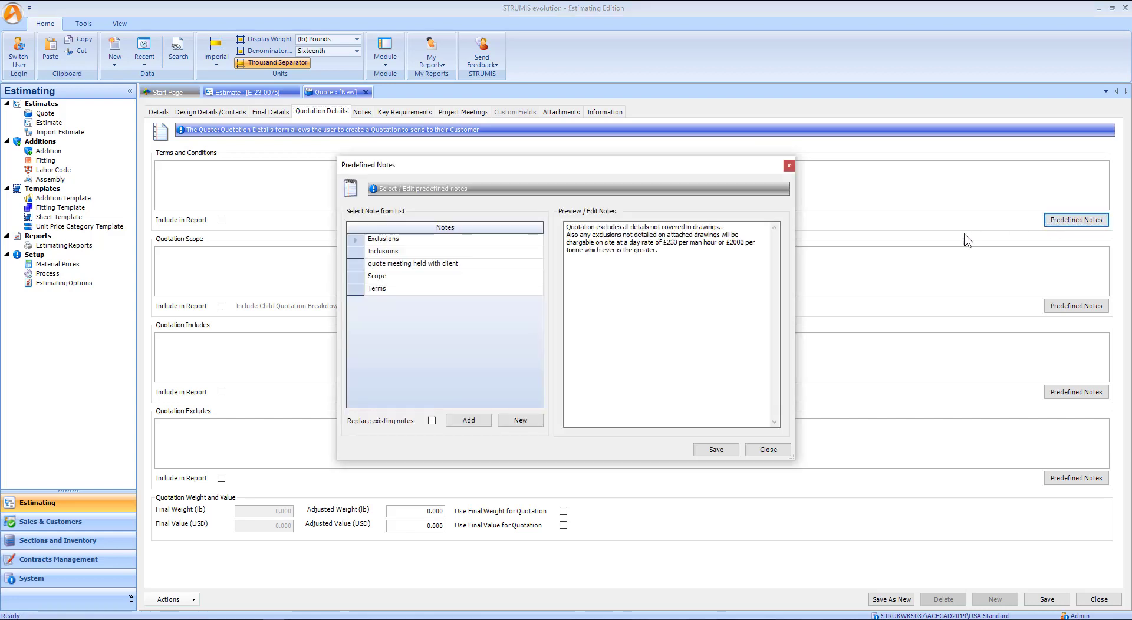
{"action": "left_click", "coordinate": [363, 292]}
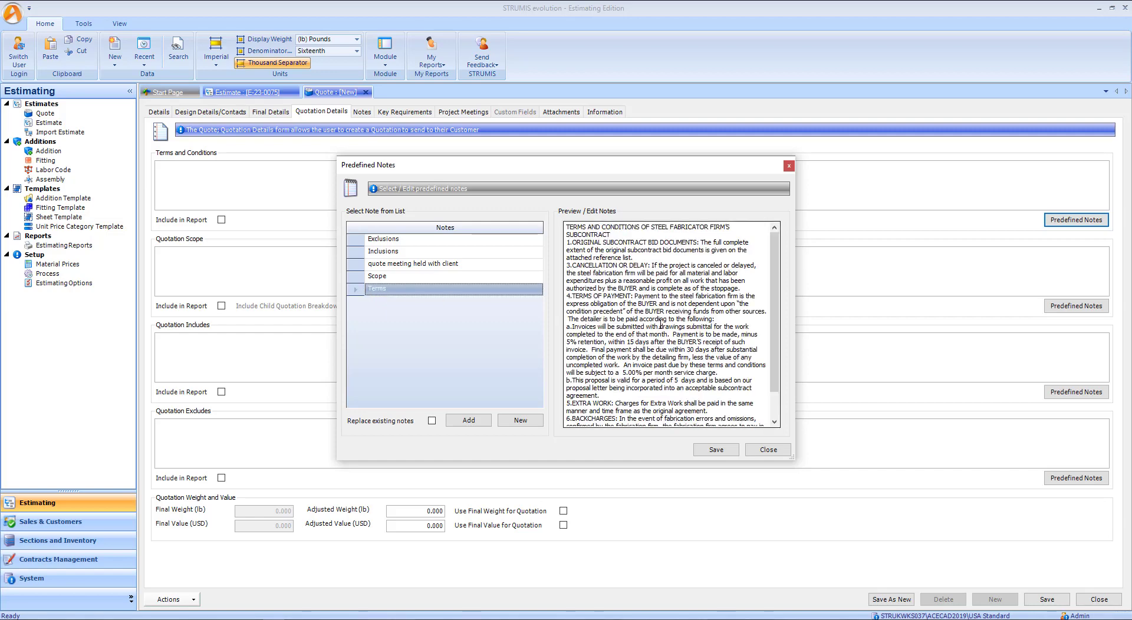
{"action": "left_click", "coordinate": [478, 419]}
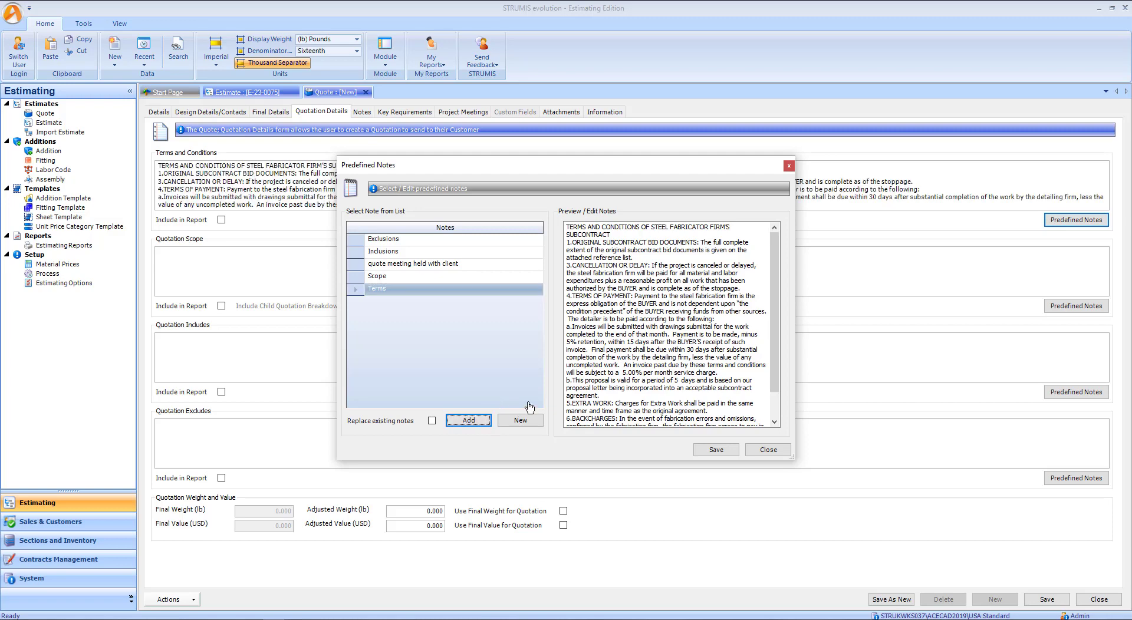
{"action": "left_click", "coordinate": [708, 384]}
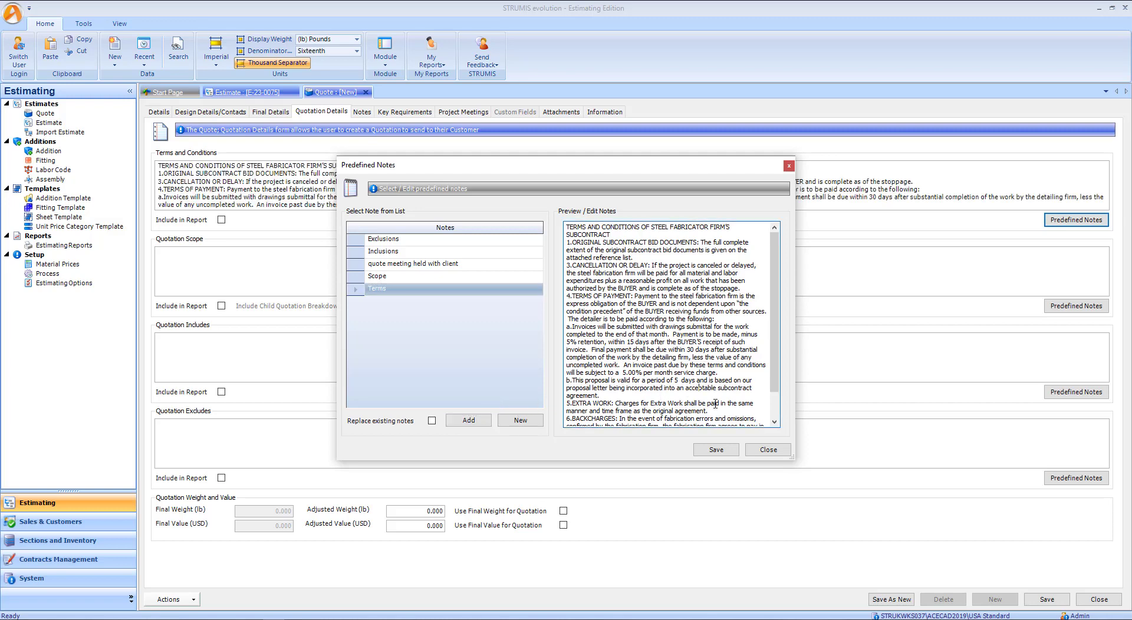
{"action": "left_click", "coordinate": [766, 449]}
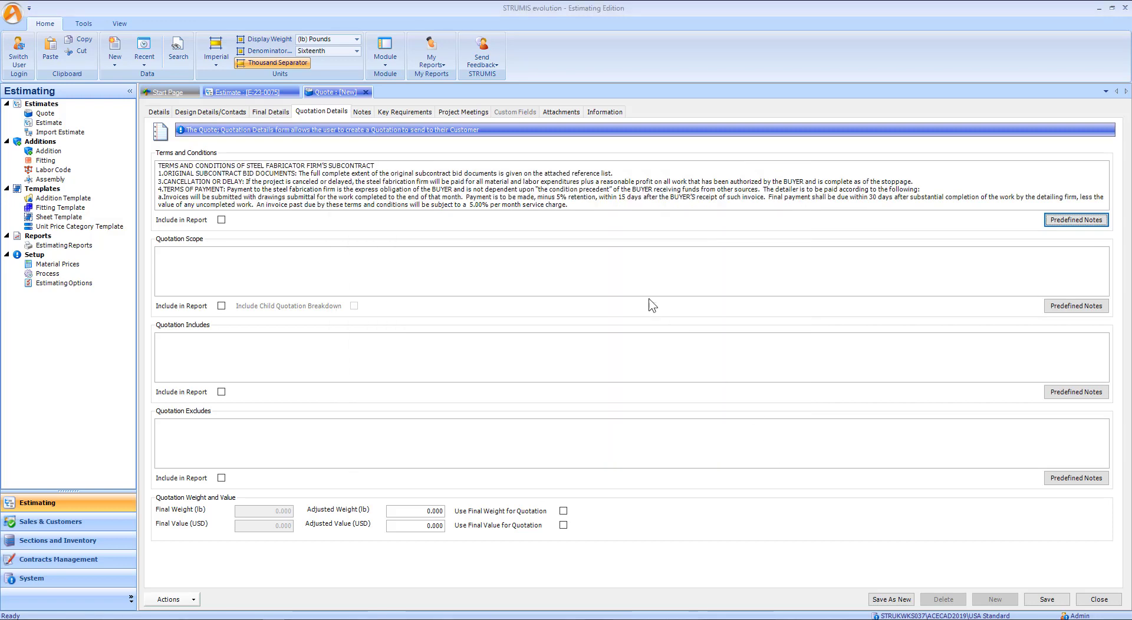
{"action": "left_click", "coordinate": [572, 205]}
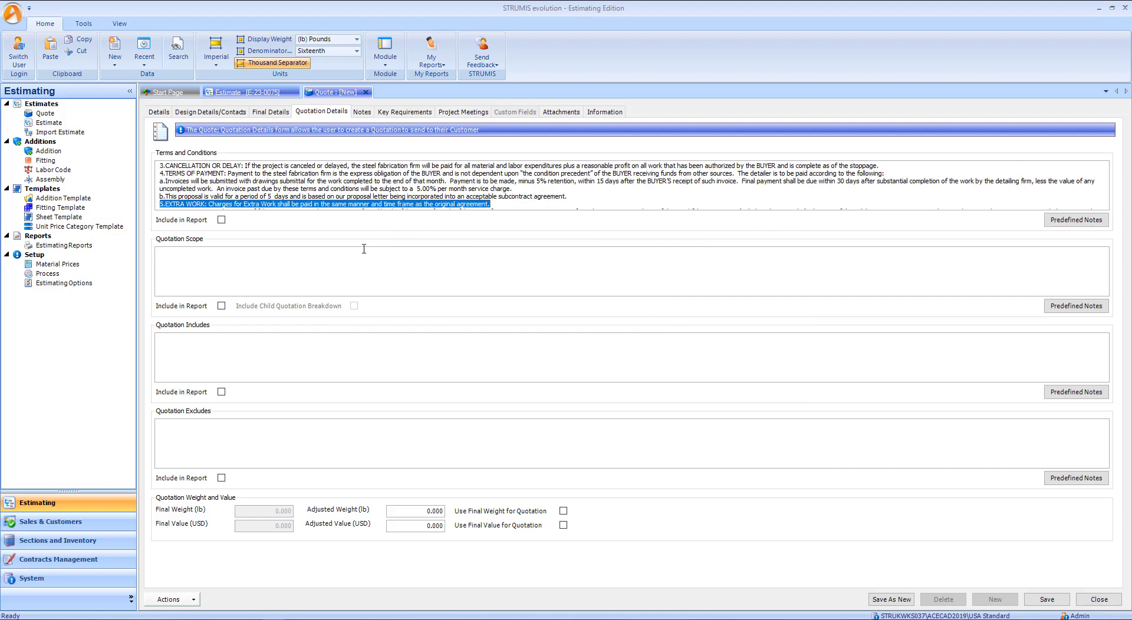
{"action": "left_click", "coordinate": [221, 220]}
Step: Add the predefined "Scope" note to the quotation scope and include it in the report
{"action": "left_click", "coordinate": [255, 276]}
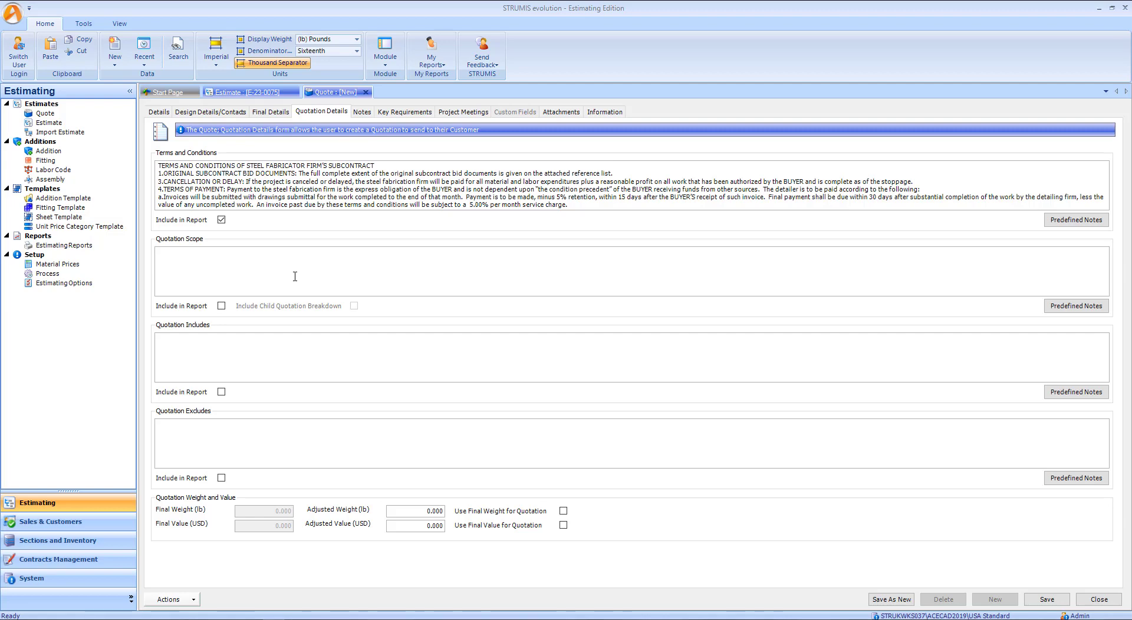
{"action": "left_click", "coordinate": [1063, 307]}
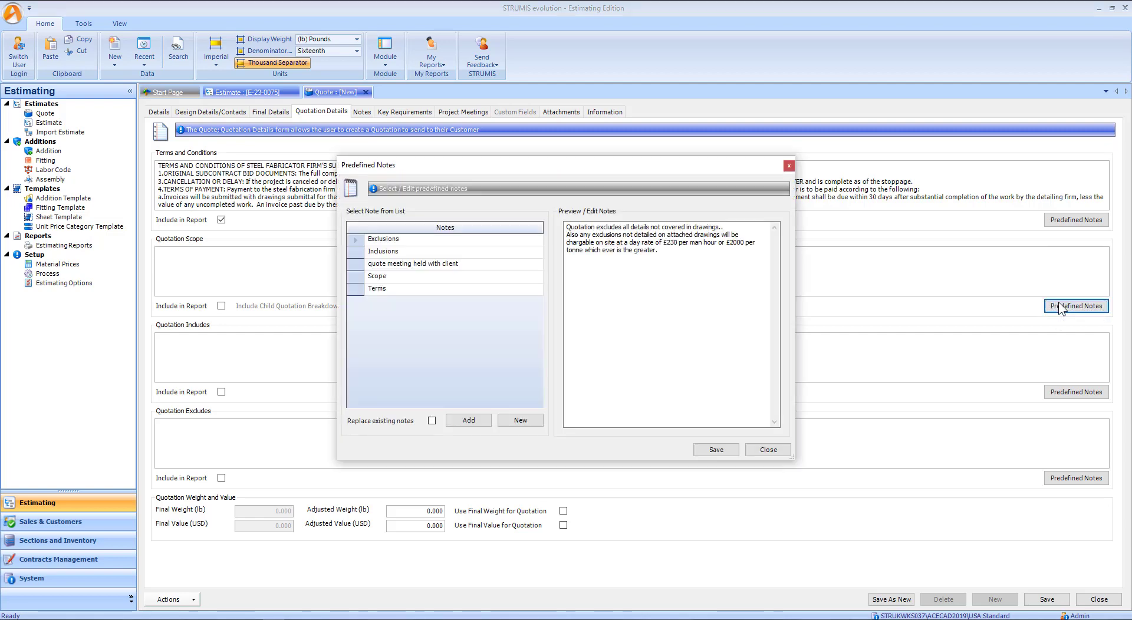
{"action": "left_click", "coordinate": [361, 279]}
{"action": "left_click", "coordinate": [467, 419]}
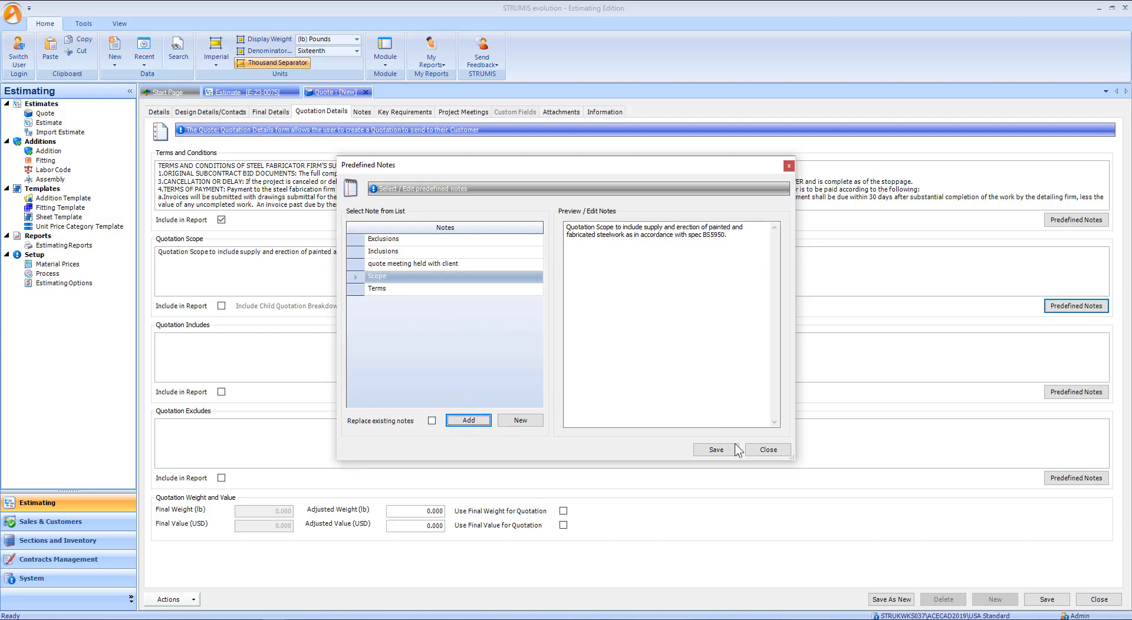
{"action": "left_click", "coordinate": [767, 451]}
{"action": "left_click", "coordinate": [221, 306]}
{"action": "left_click", "coordinate": [541, 279]}
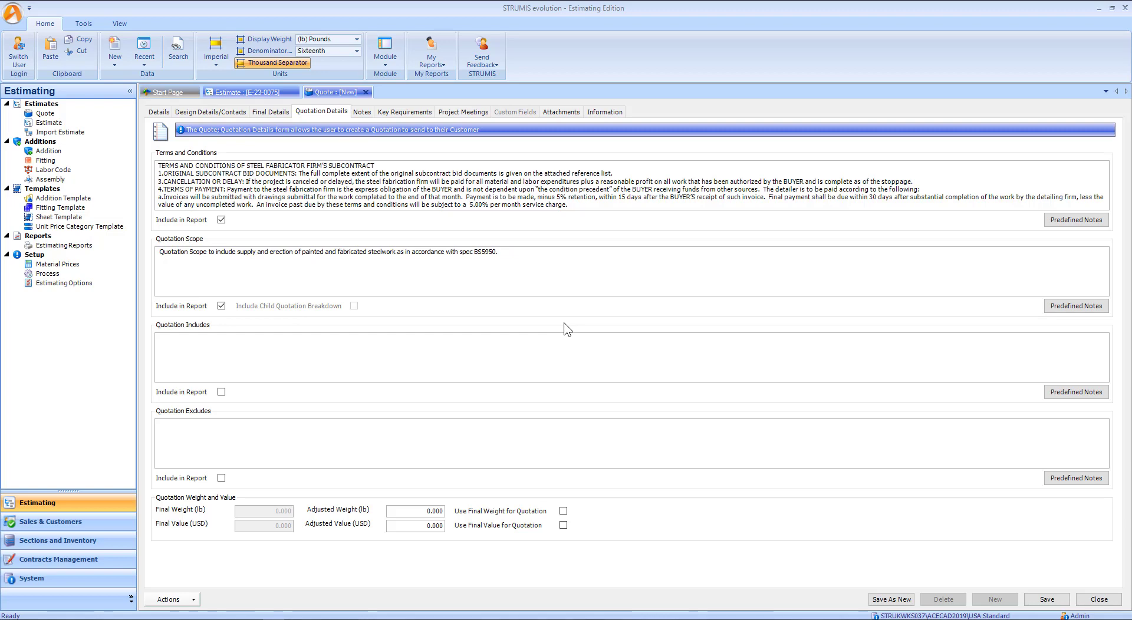
Step: Add the predefined "Inclusions" note to the quotation includes
{"action": "left_click", "coordinate": [1077, 392]}
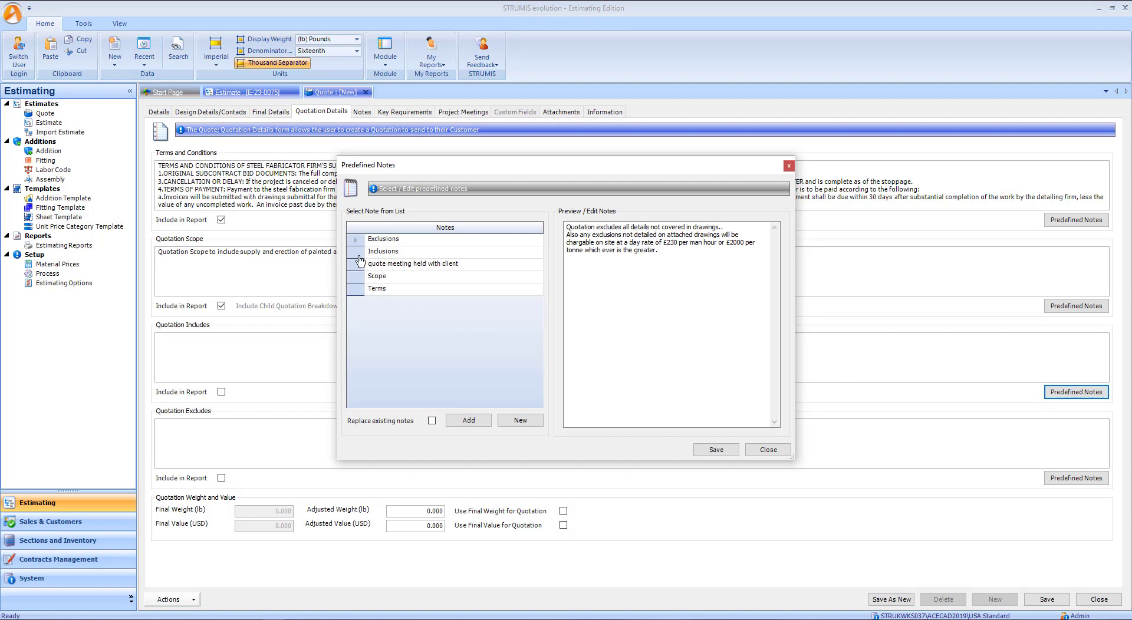
{"action": "left_click", "coordinate": [360, 254]}
{"action": "left_click", "coordinate": [462, 420]}
{"action": "left_click", "coordinate": [770, 449]}
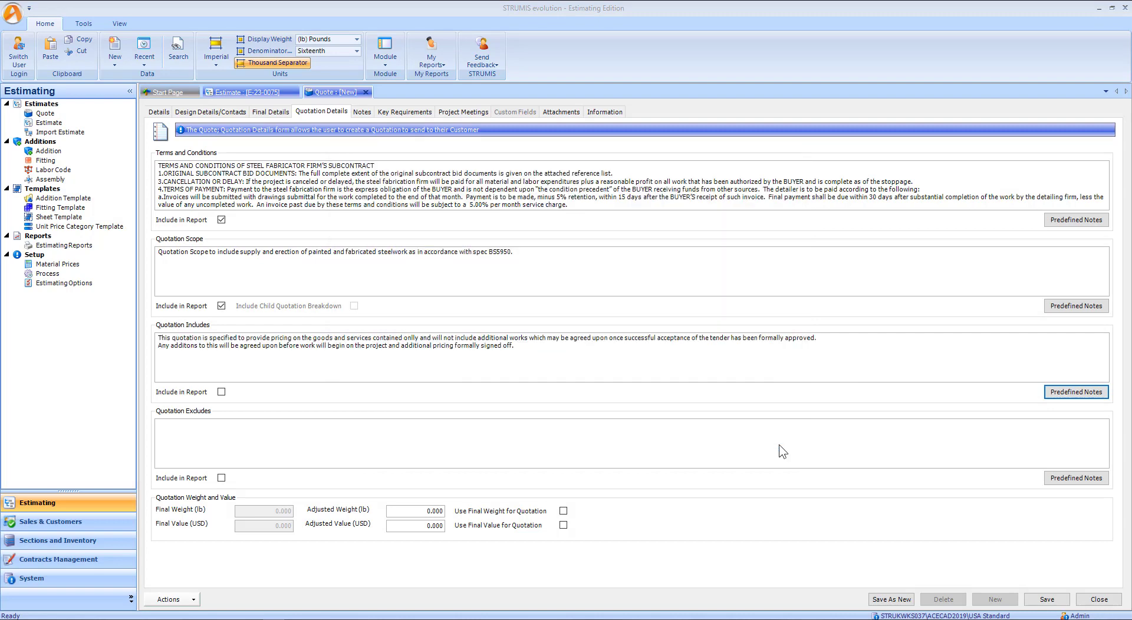
Step: Add the predefined "Exclusions" note to the quotation excludes, and include both the inclusions and exclusions in the report
{"action": "left_click", "coordinate": [1055, 480]}
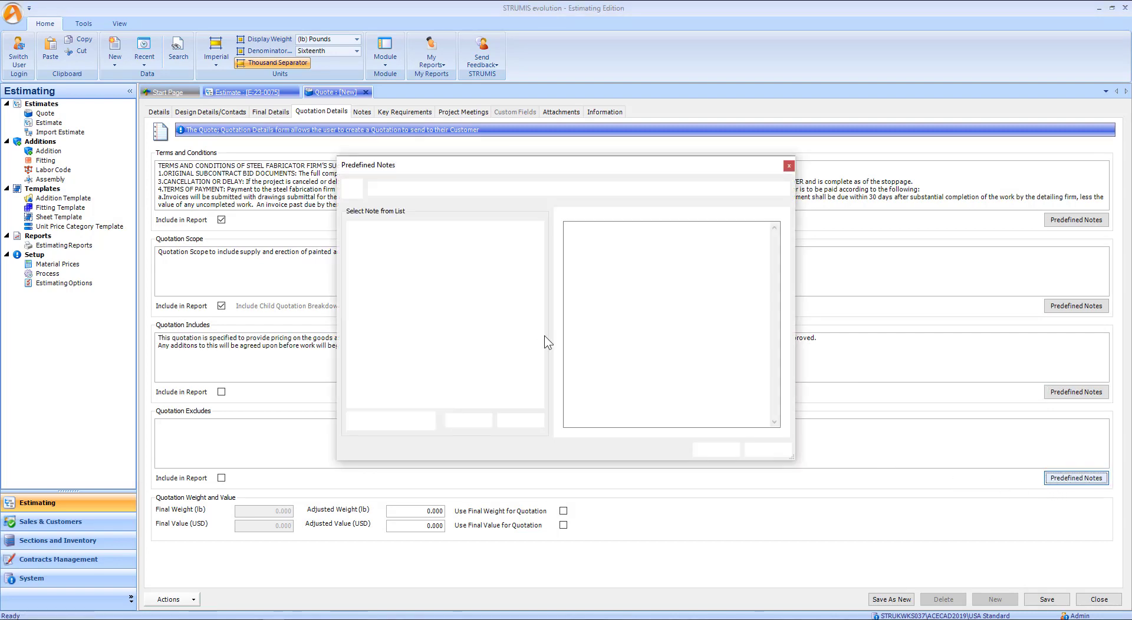
{"action": "left_click", "coordinate": [374, 240]}
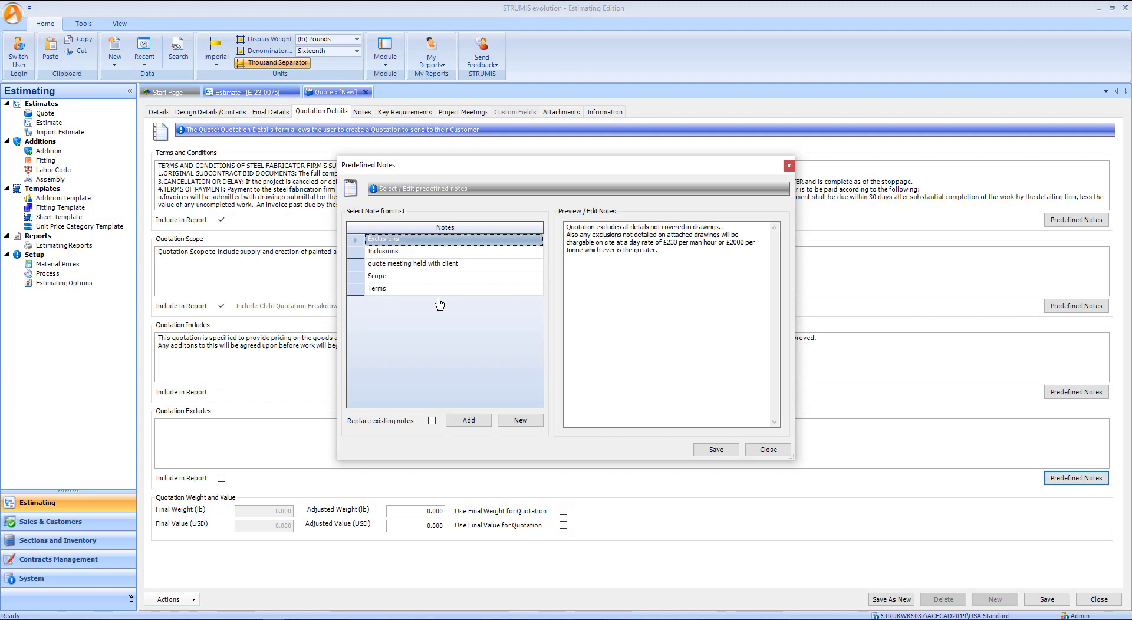
{"action": "left_click", "coordinate": [468, 421]}
{"action": "left_click", "coordinate": [768, 449]}
{"action": "left_click", "coordinate": [221, 392]}
{"action": "left_click", "coordinate": [221, 478]}
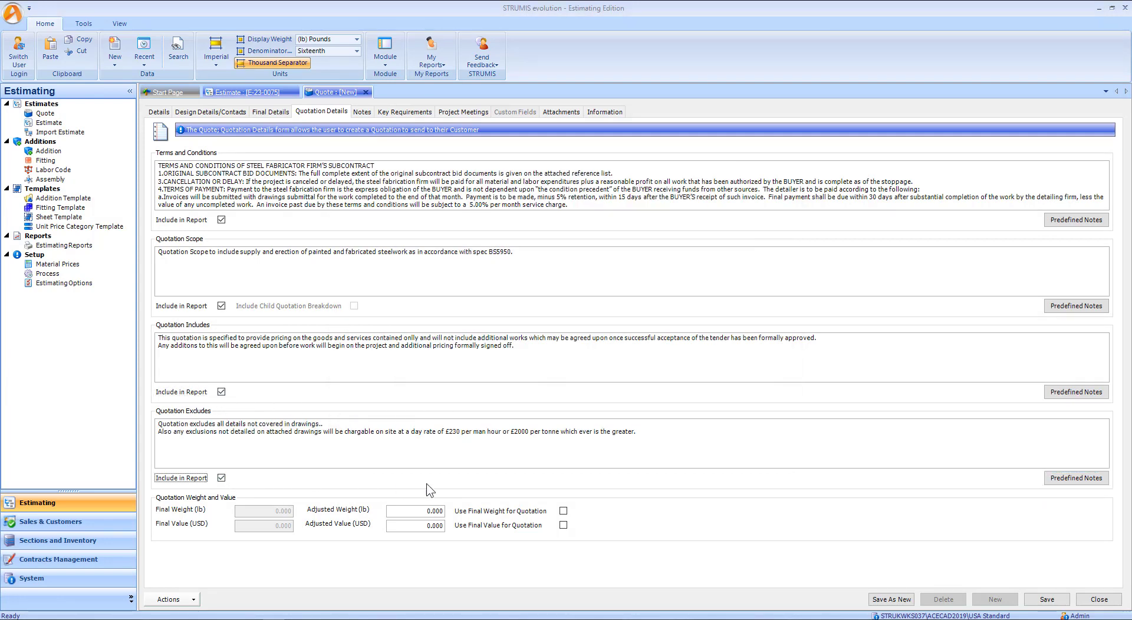
Step: Set the quotation to use the final weight and final value, and save the quote
{"action": "left_click", "coordinate": [563, 511]}
{"action": "left_click", "coordinate": [563, 525]}
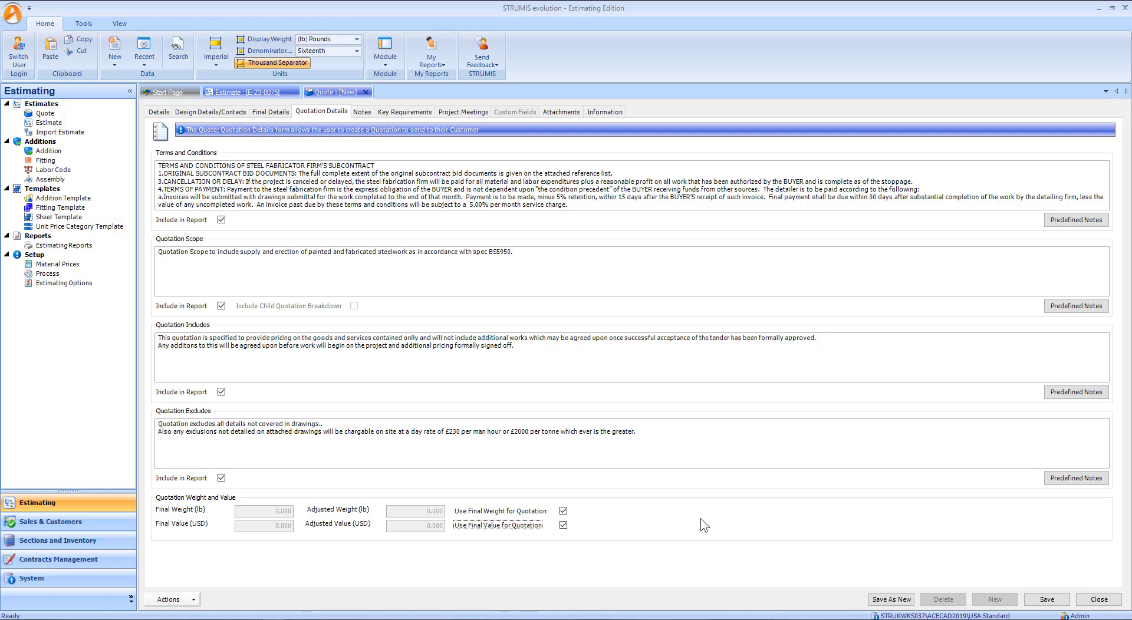
{"action": "left_click", "coordinate": [563, 525]}
{"action": "left_click", "coordinate": [415, 525]}
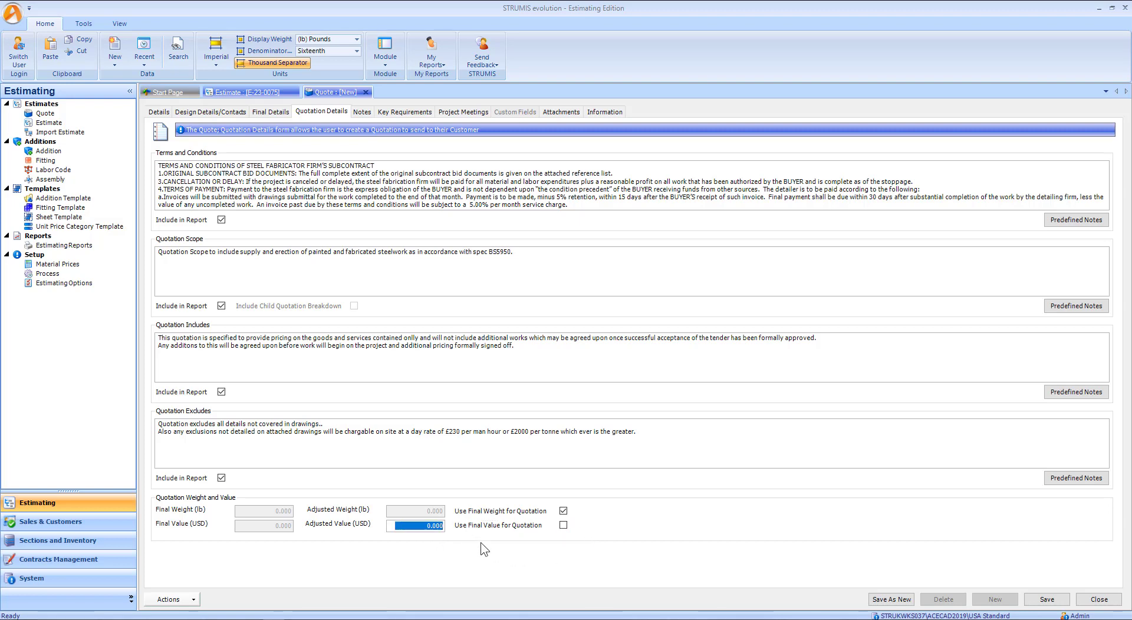
{"action": "left_click", "coordinate": [563, 526]}
{"action": "left_click", "coordinate": [1041, 598]}
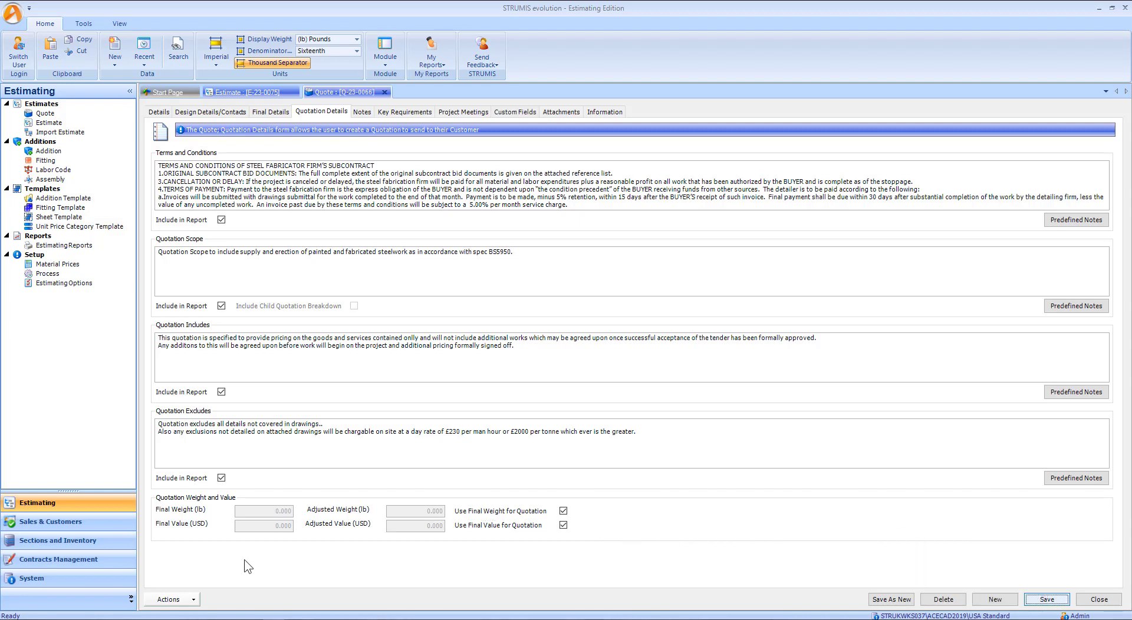
Step: Generate the quotation letter report for the quote and review its scope, inclusions, exclusions, terms and proposed price
{"action": "left_click", "coordinate": [168, 600]}
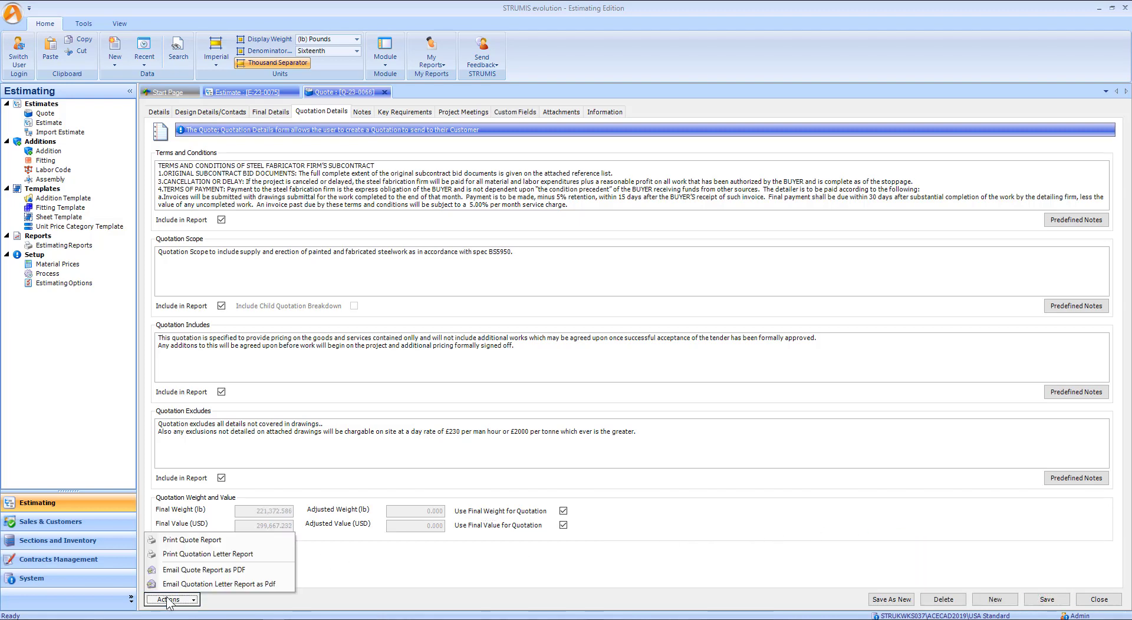
{"action": "left_click", "coordinate": [226, 556]}
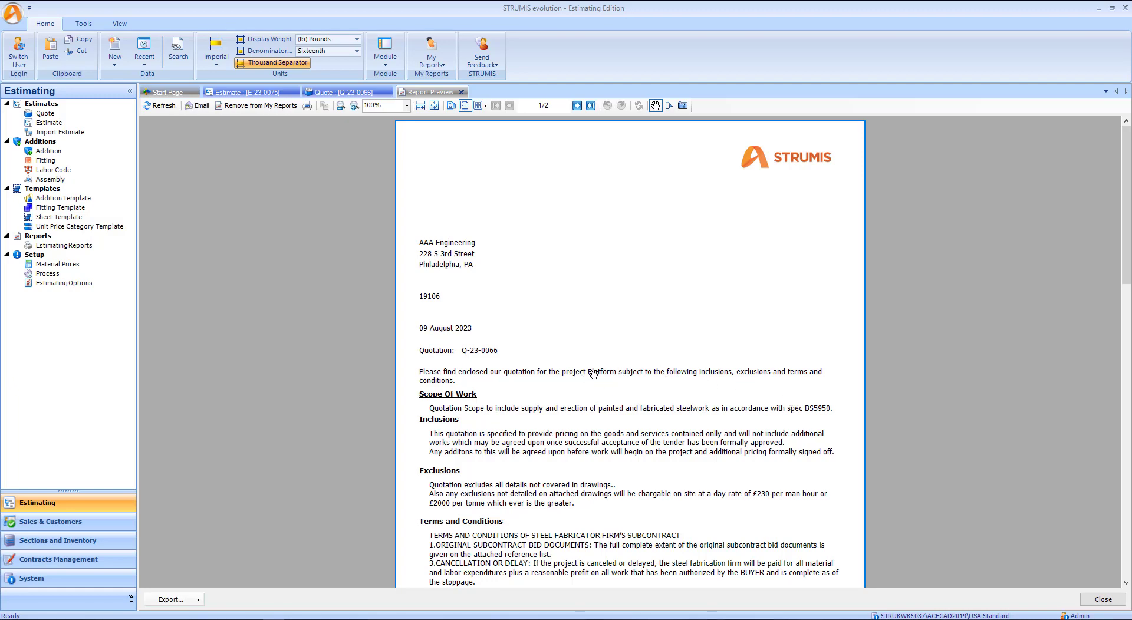
{"action": "scroll", "coordinate": [734, 408], "scroll_direction": "down", "scroll_amount": 3}
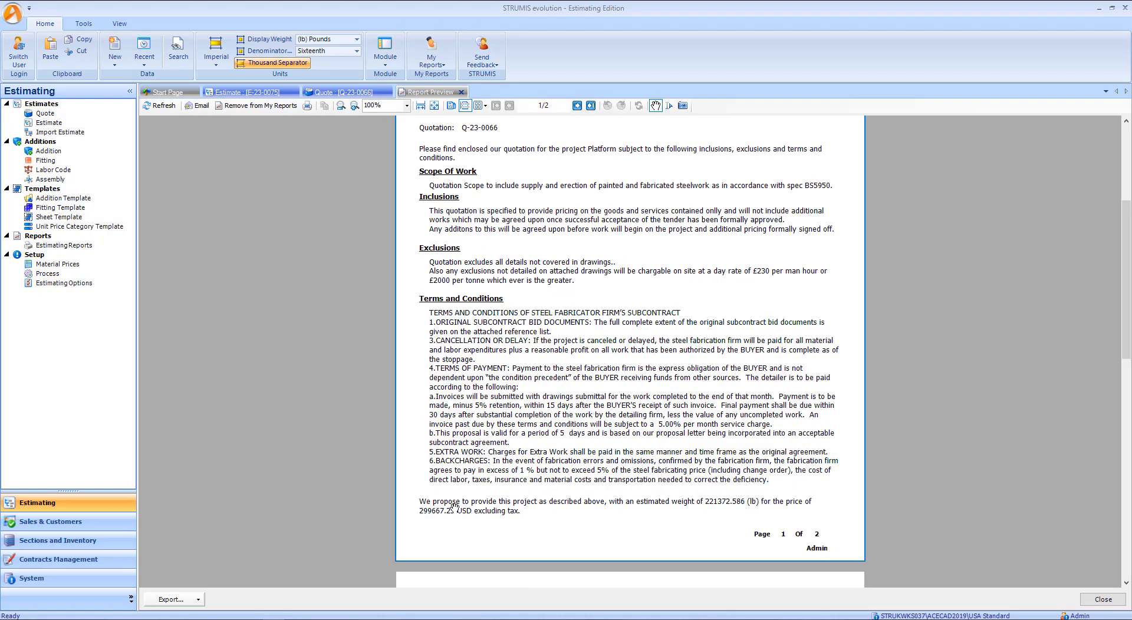
{"action": "scroll", "coordinate": [684, 467], "scroll_direction": "up", "scroll_amount": 3}
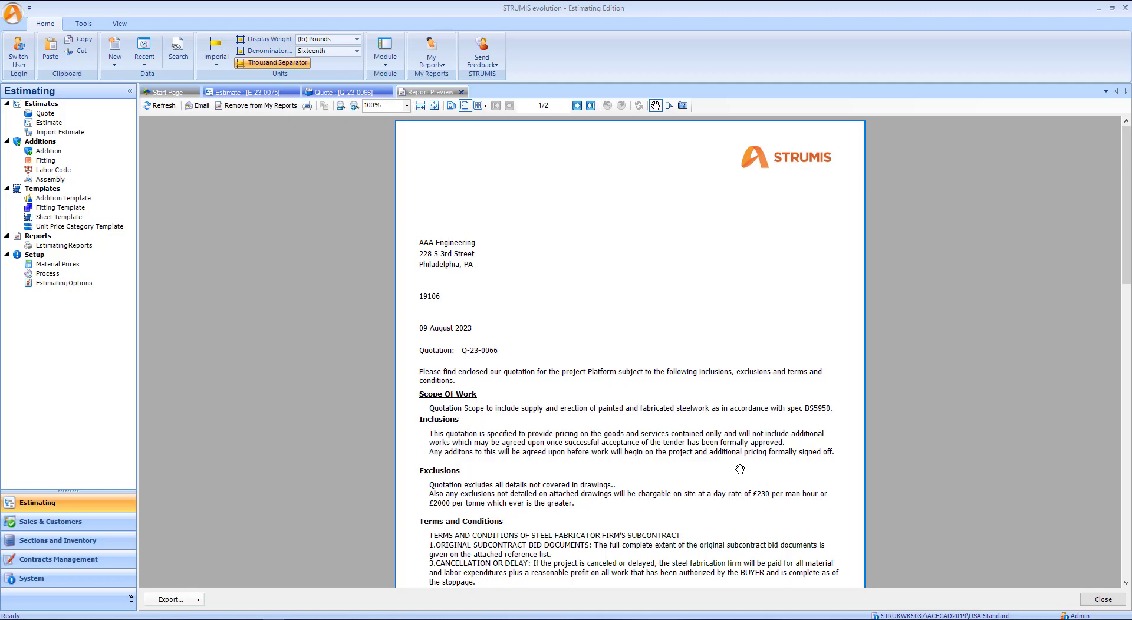
{"action": "scroll", "coordinate": [740, 469], "scroll_direction": "down", "scroll_amount": 3}
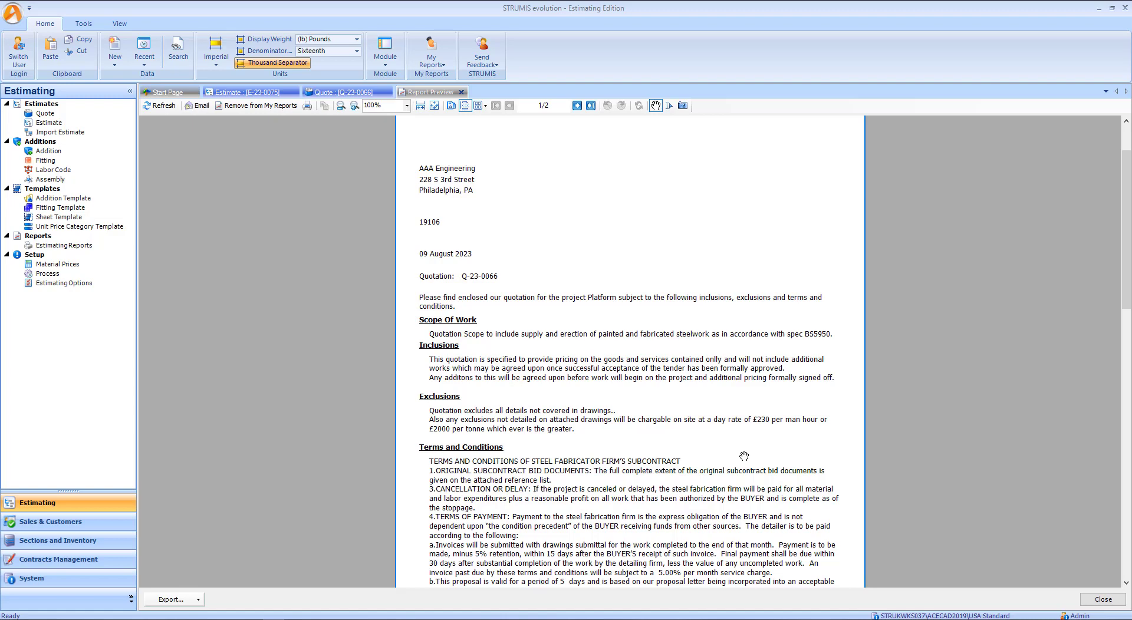
{"action": "scroll", "coordinate": [744, 456], "scroll_direction": "down", "scroll_amount": 3}
{"action": "scroll", "coordinate": [744, 455], "scroll_direction": "down", "scroll_amount": 3}
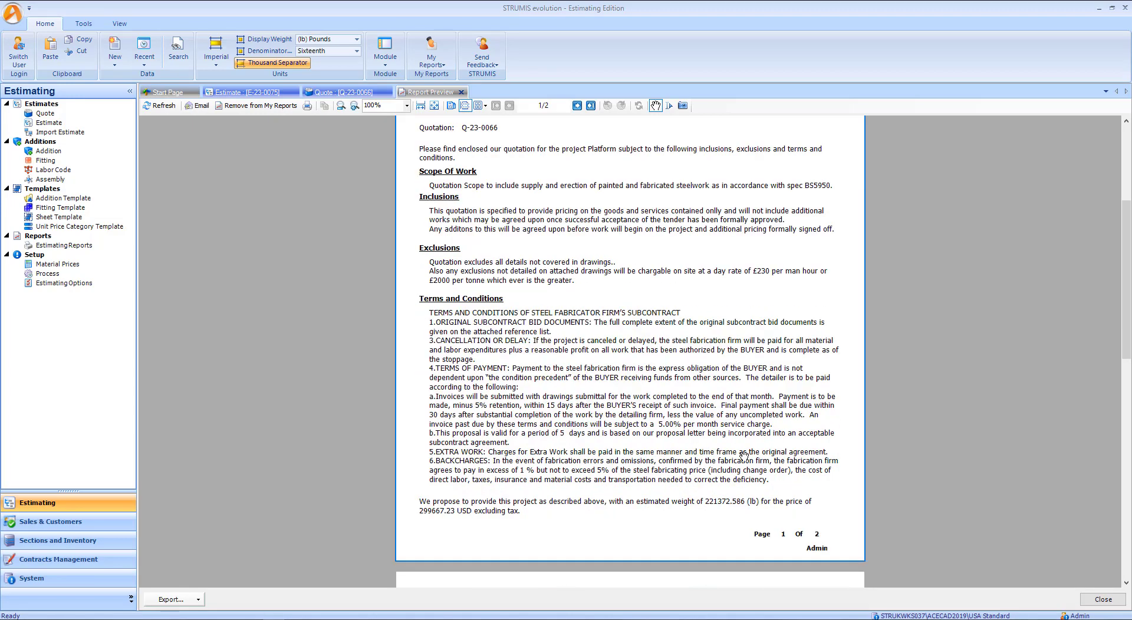